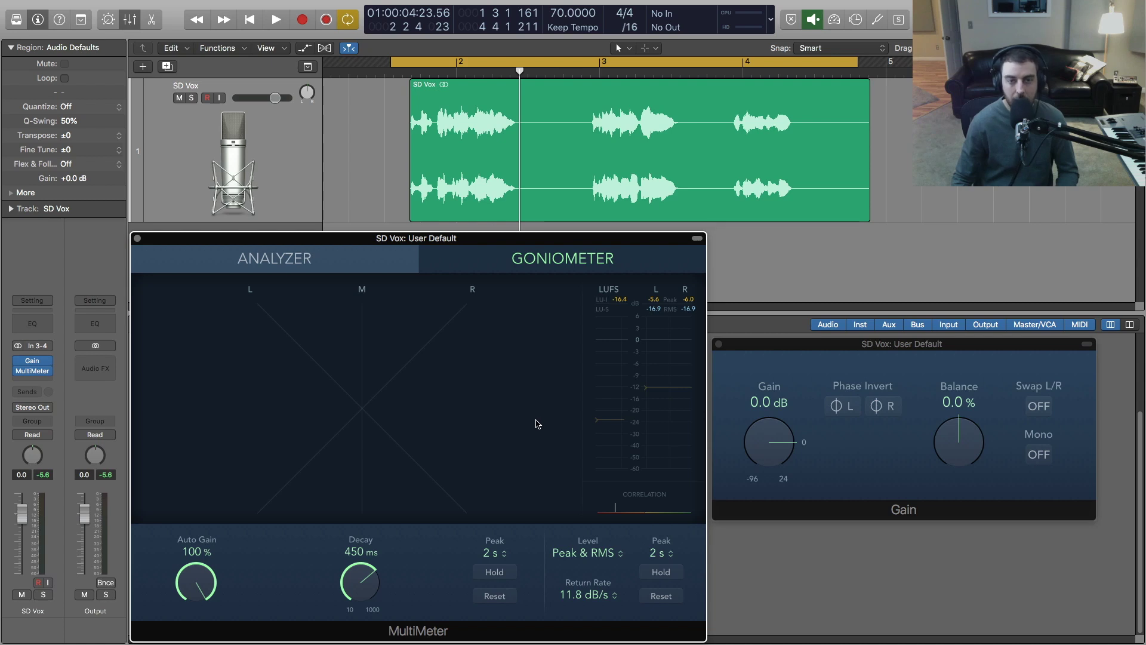
Play the SD Vox recording in stereo, turn on Mono in the Gain plug-in, and replay it to compare
{"action": "key", "text": "space"}
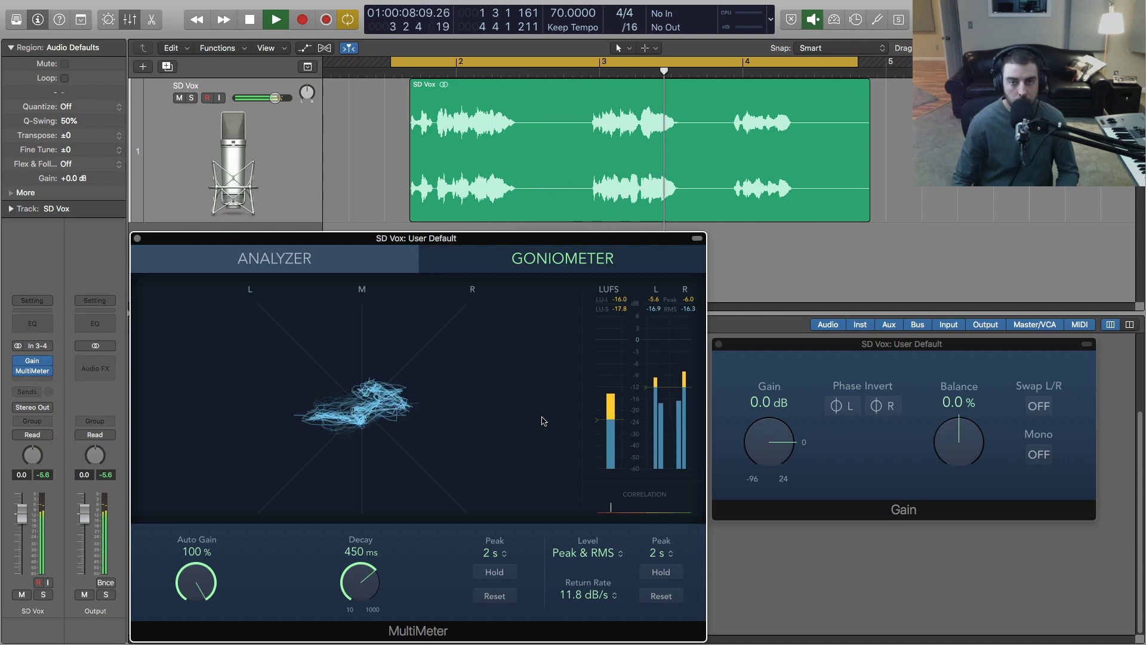
{"action": "key", "text": "space"}
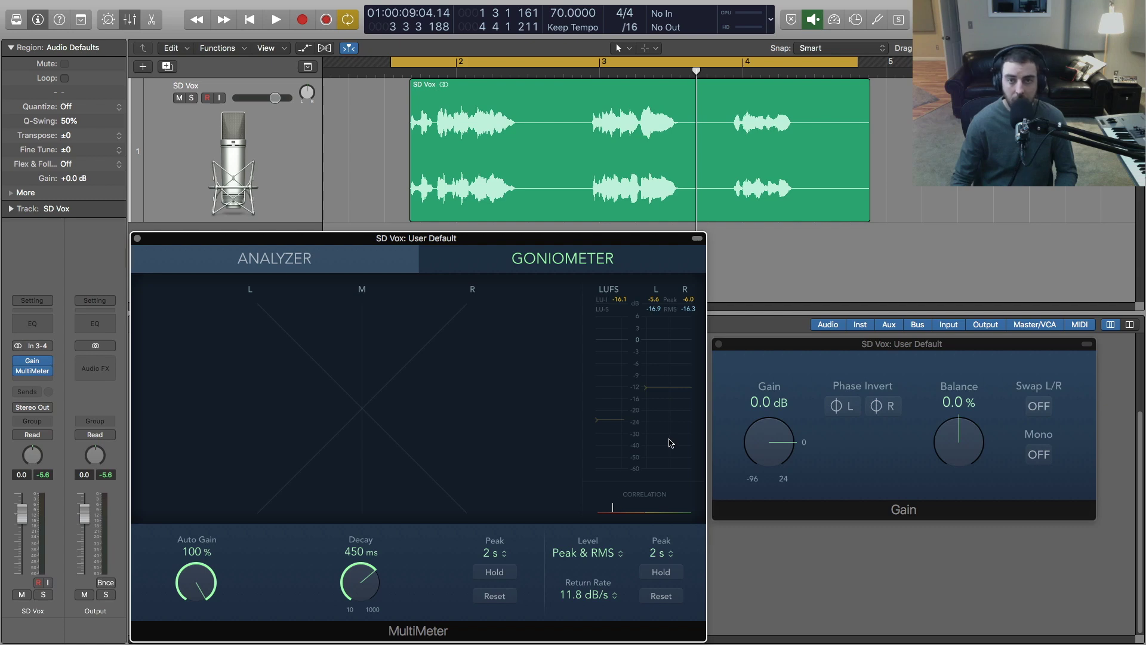
{"action": "left_click", "coordinate": [1039, 456]}
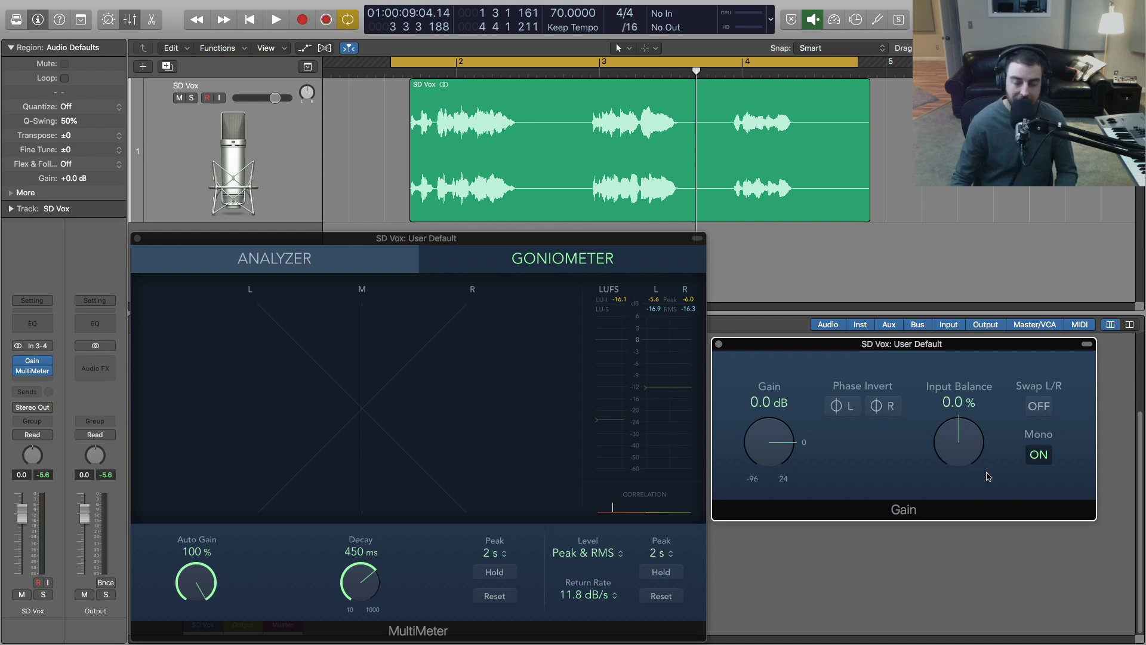
{"action": "key", "text": "space"}
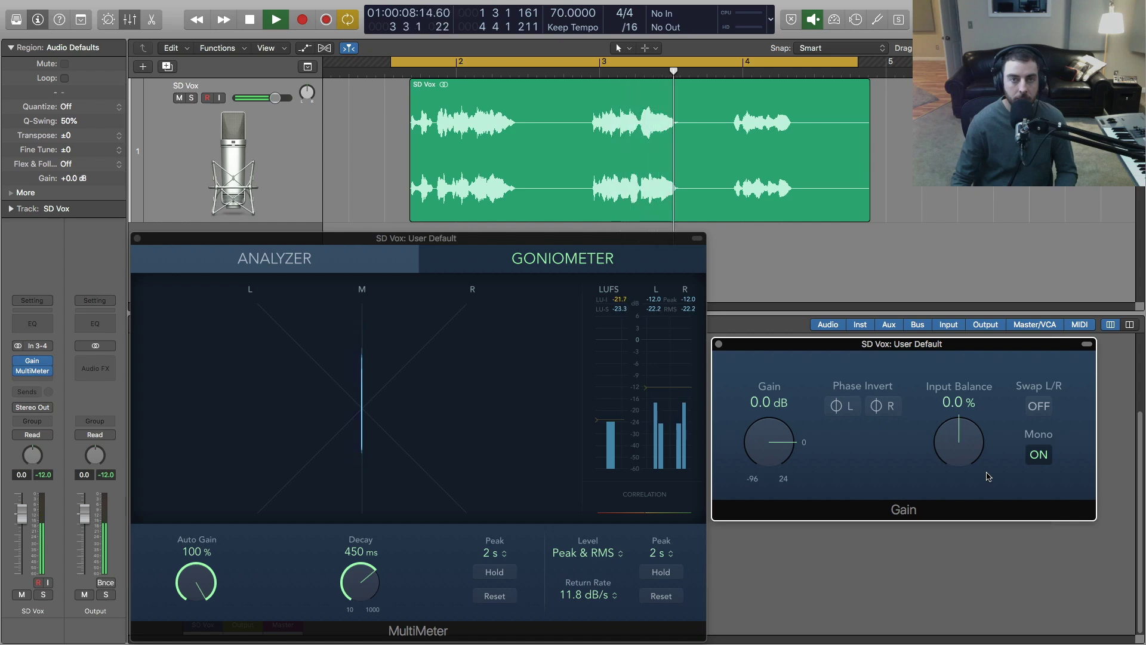
{"action": "key", "text": "space"}
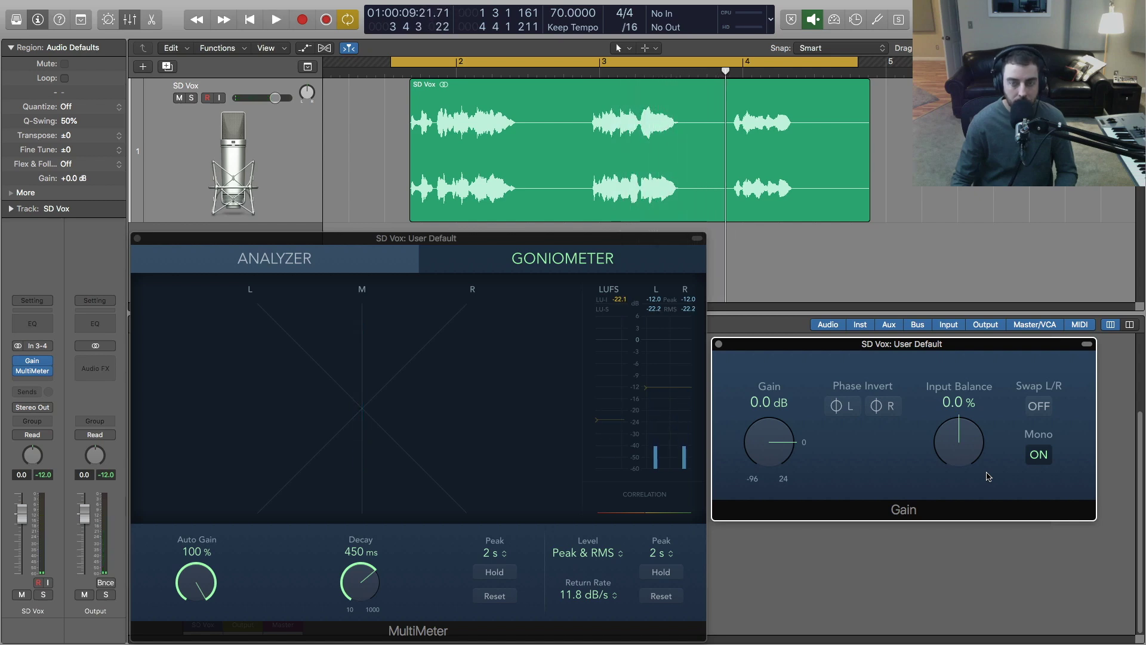
{"action": "key", "text": "space"}
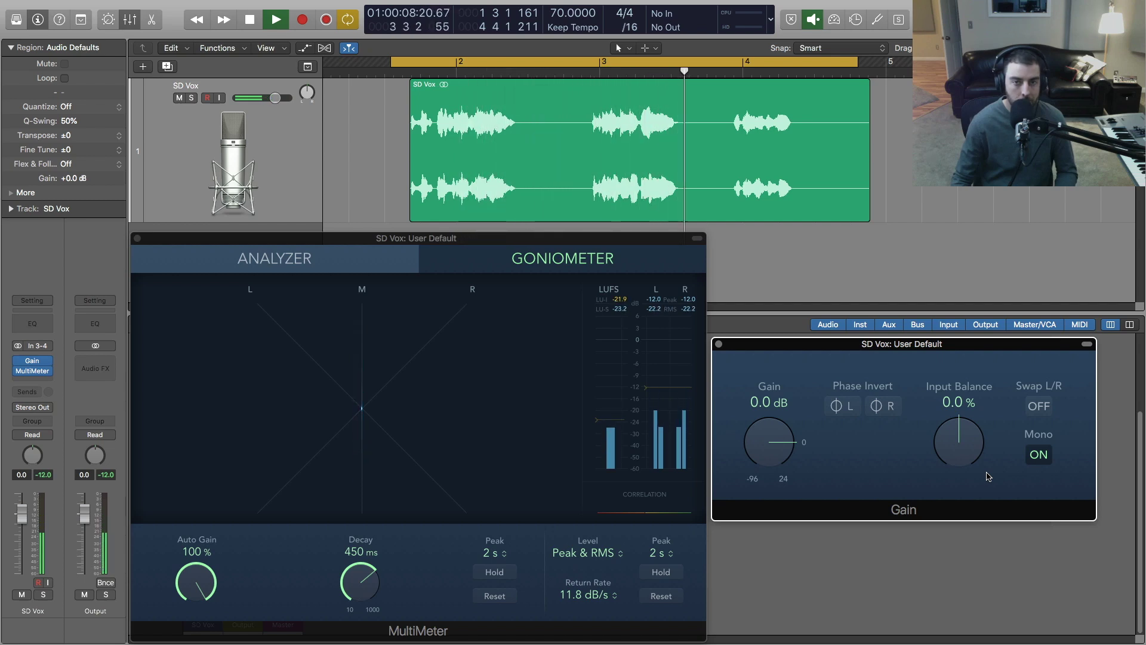
{"action": "key", "text": "space"}
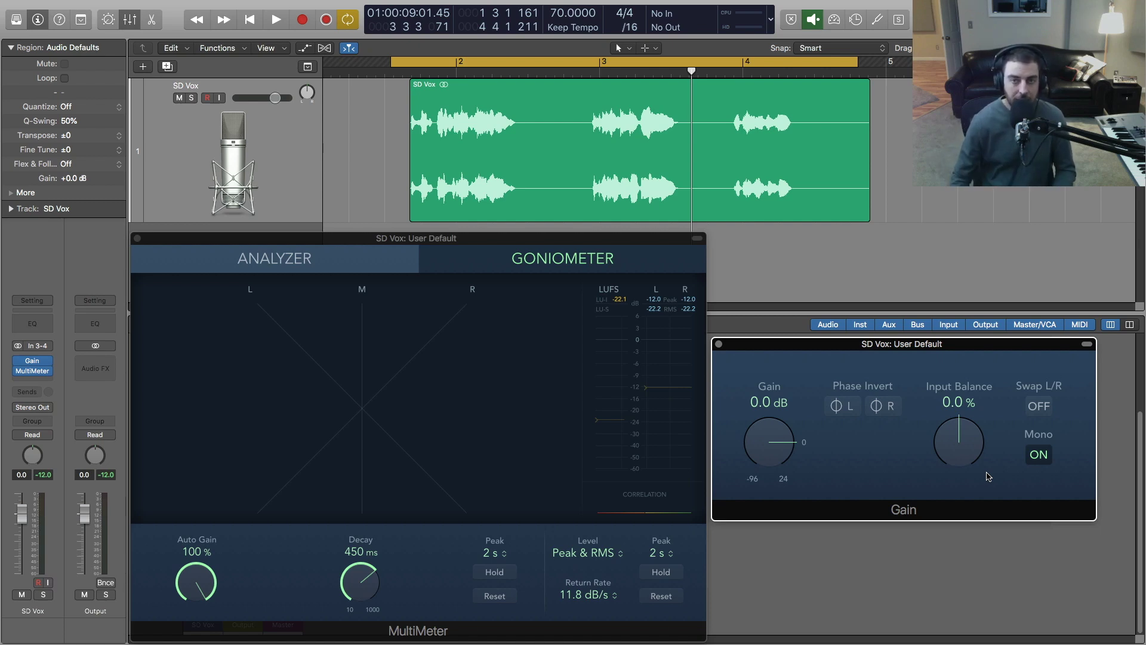
Toggle the Gain plug-in's Mono setting, leave it off, and play the start of the vocal in stereo
{"action": "left_click", "coordinate": [1038, 457]}
{"action": "left_click", "coordinate": [1039, 456]}
{"action": "left_click", "coordinate": [1039, 457]}
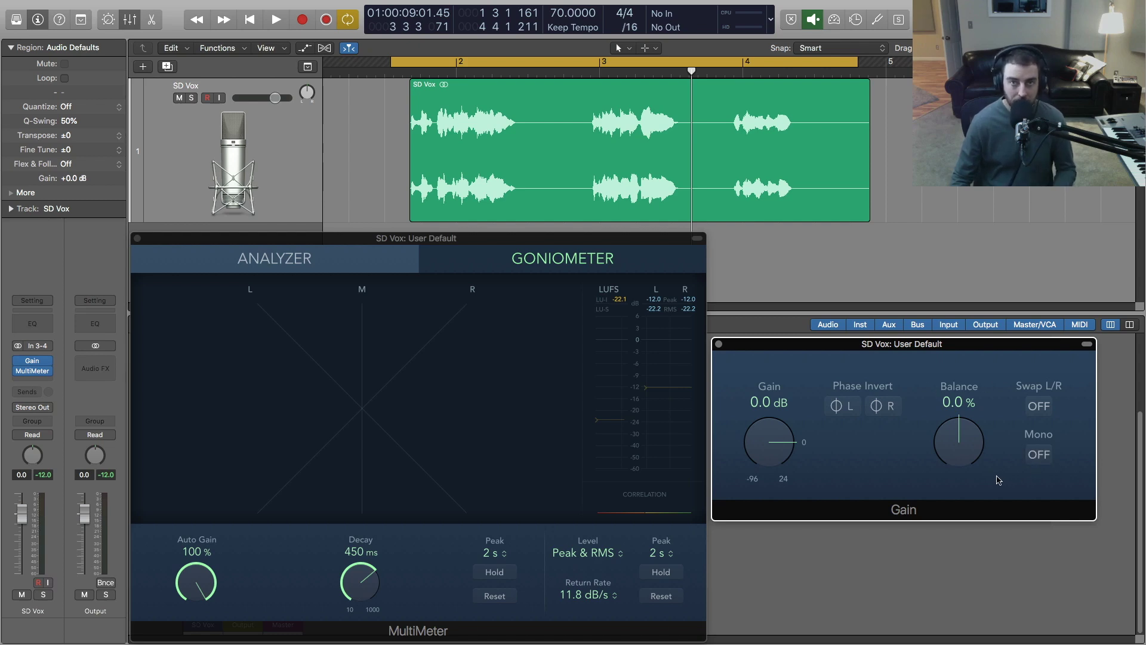
{"action": "left_click", "coordinate": [1039, 456]}
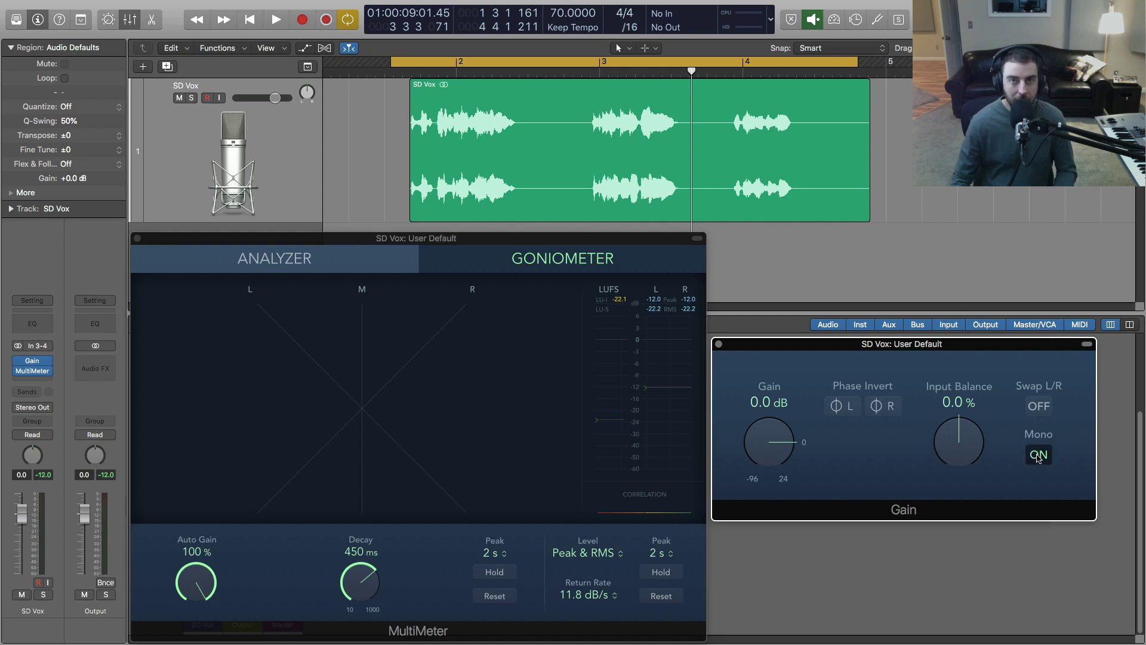
{"action": "left_click", "coordinate": [1038, 456]}
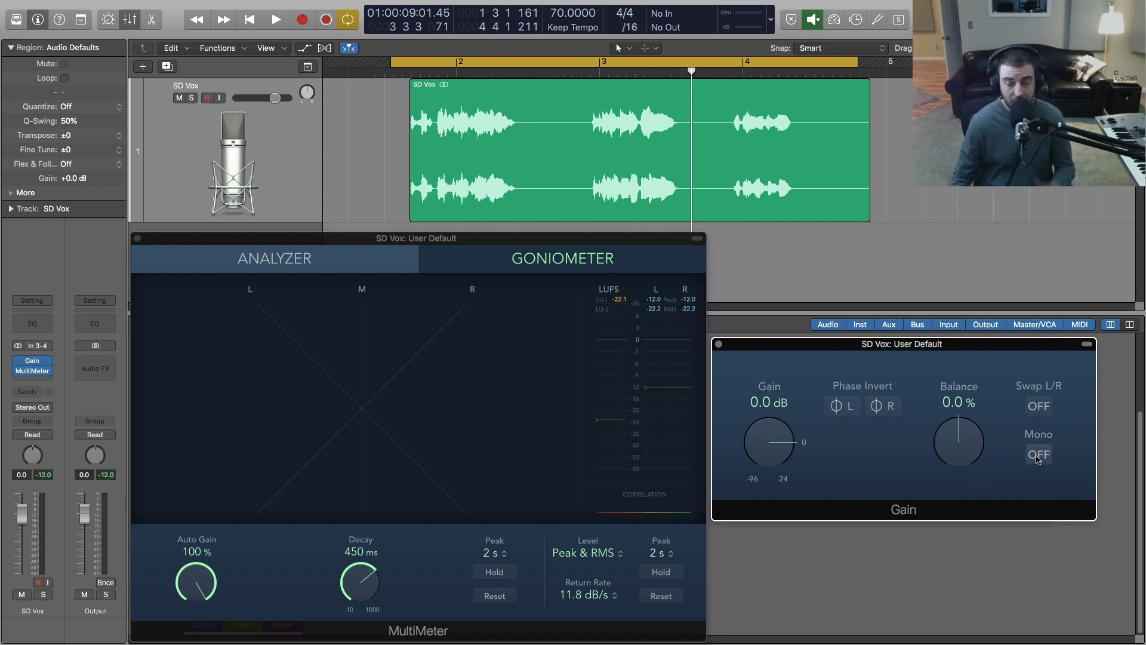
{"action": "key", "text": "space"}
{"action": "key", "text": "space"}
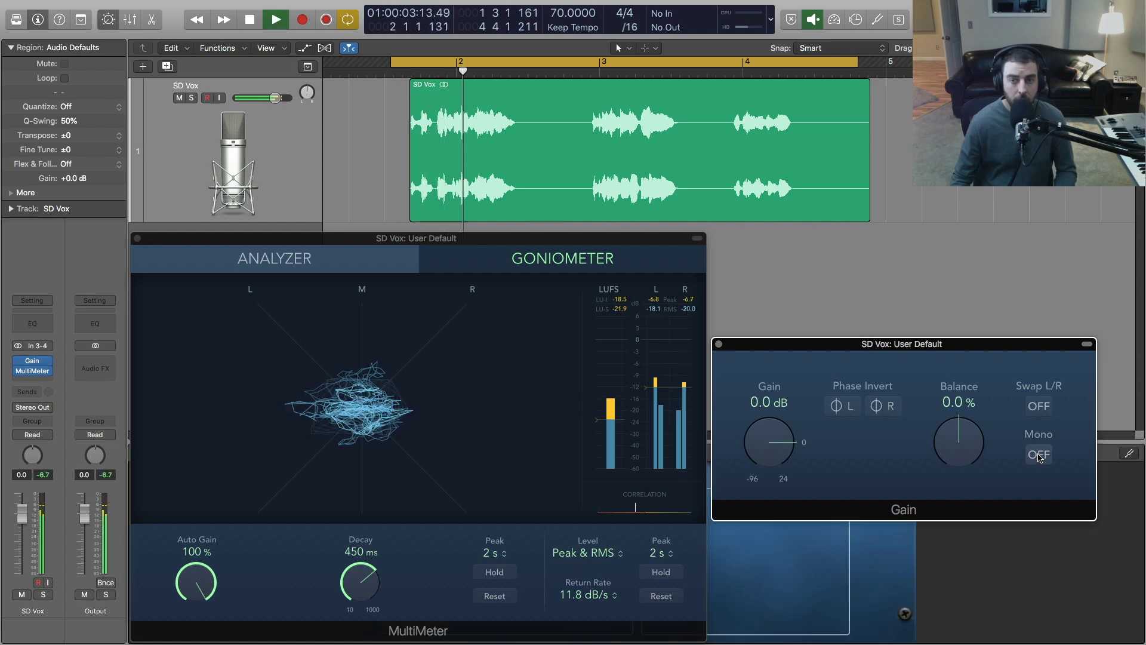
{"action": "key", "text": "space"}
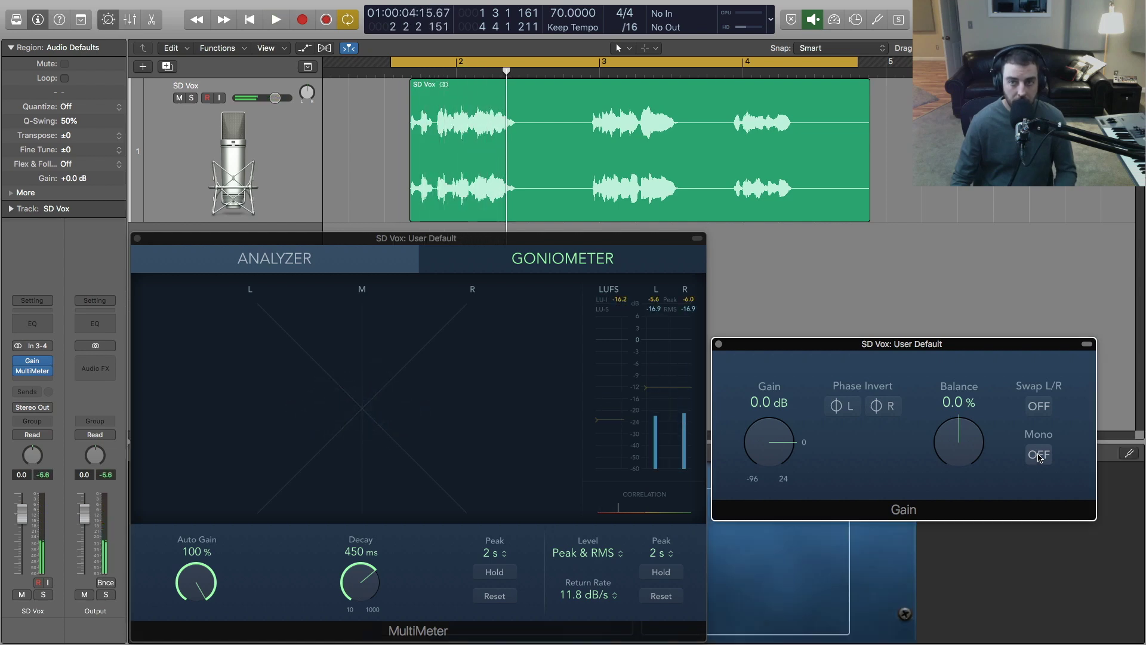
Turn Mono back on in the Gain plug-in and replay the same vocal phrase summed to mono
{"action": "left_click", "coordinate": [1039, 455]}
{"action": "key", "text": "space"}
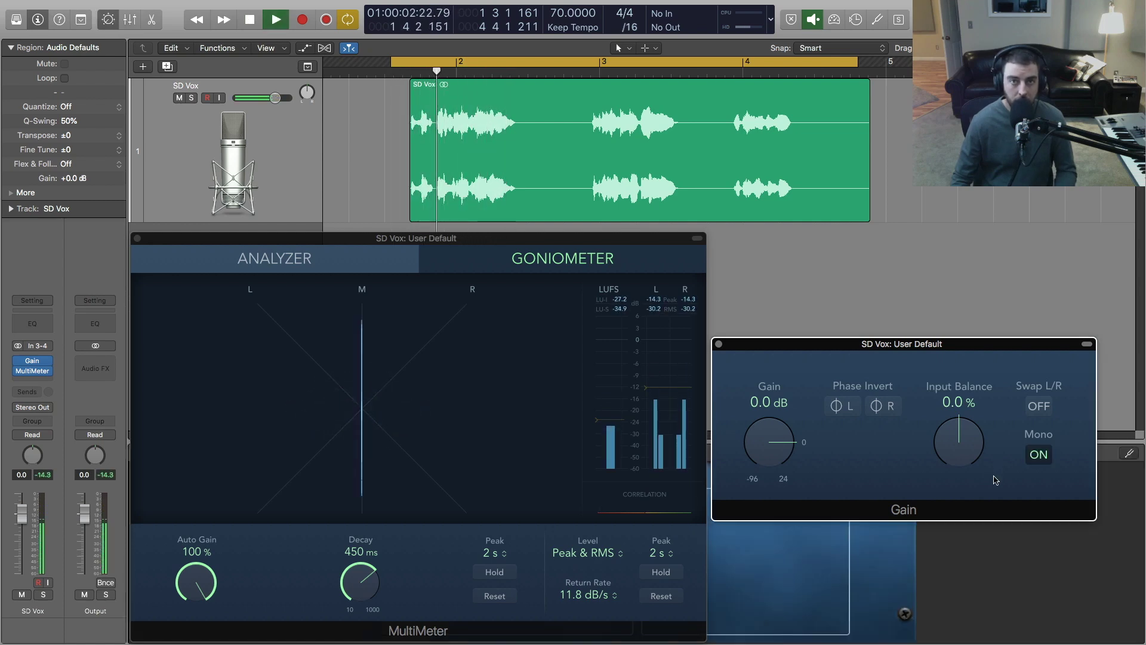
{"action": "key", "text": "space"}
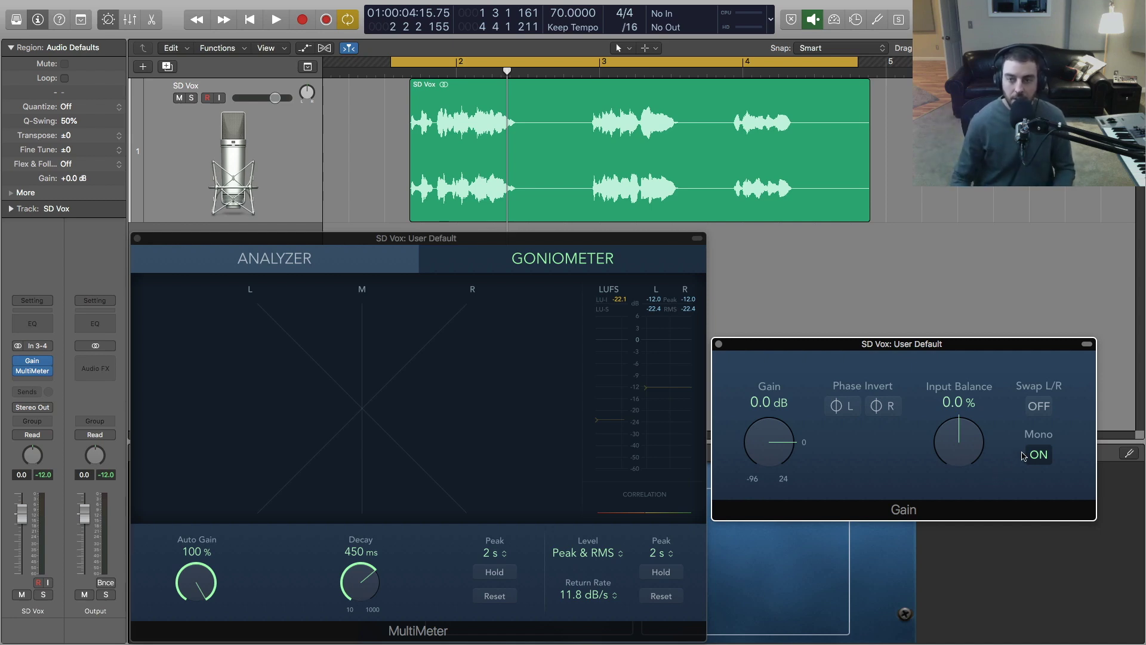
Turn Mono off, enable Phase Invert on the L channel in the Gain plug-in, and play the vocal
{"action": "left_click", "coordinate": [1046, 455]}
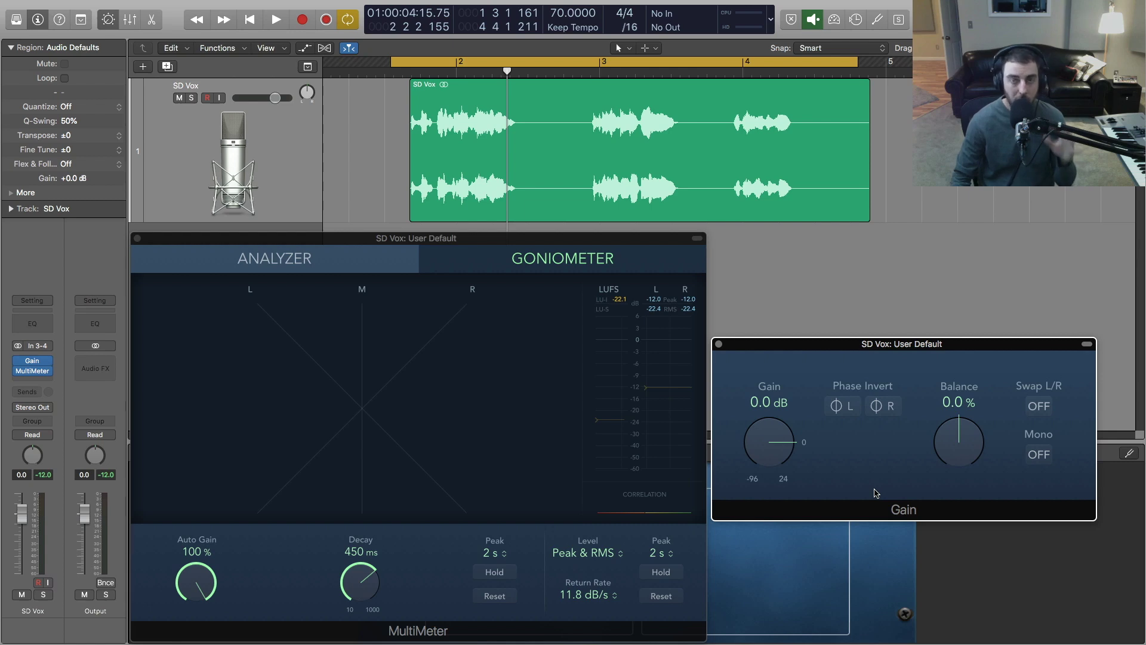
{"action": "left_click", "coordinate": [843, 408]}
{"action": "left_click", "coordinate": [842, 408]}
{"action": "left_click", "coordinate": [842, 408]}
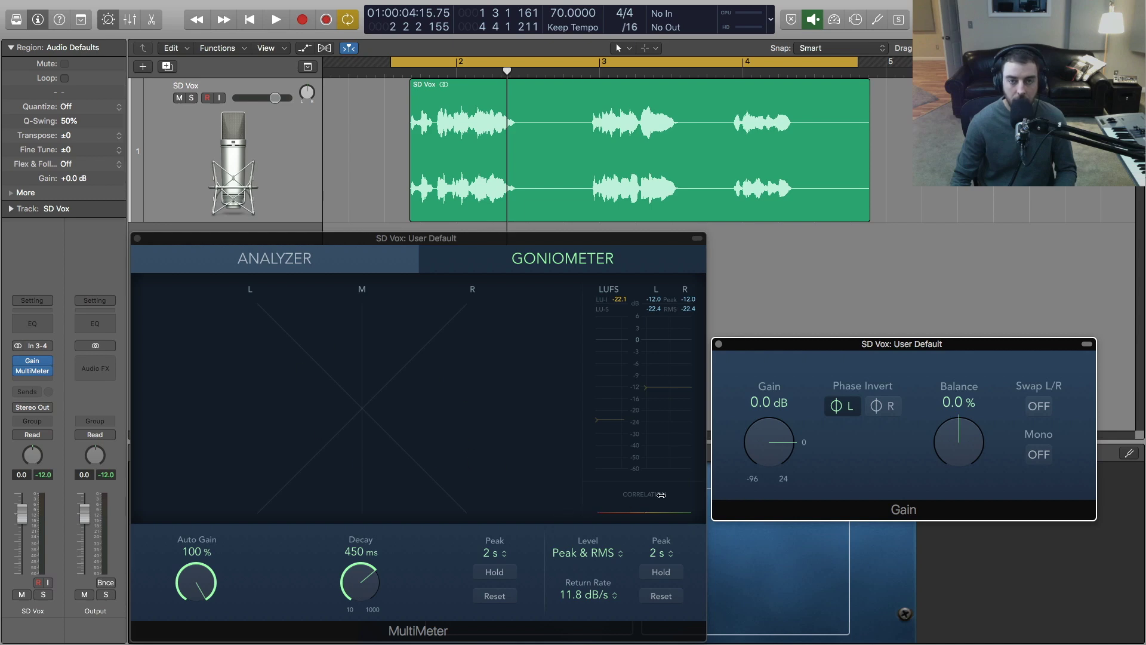
{"action": "key", "text": "space"}
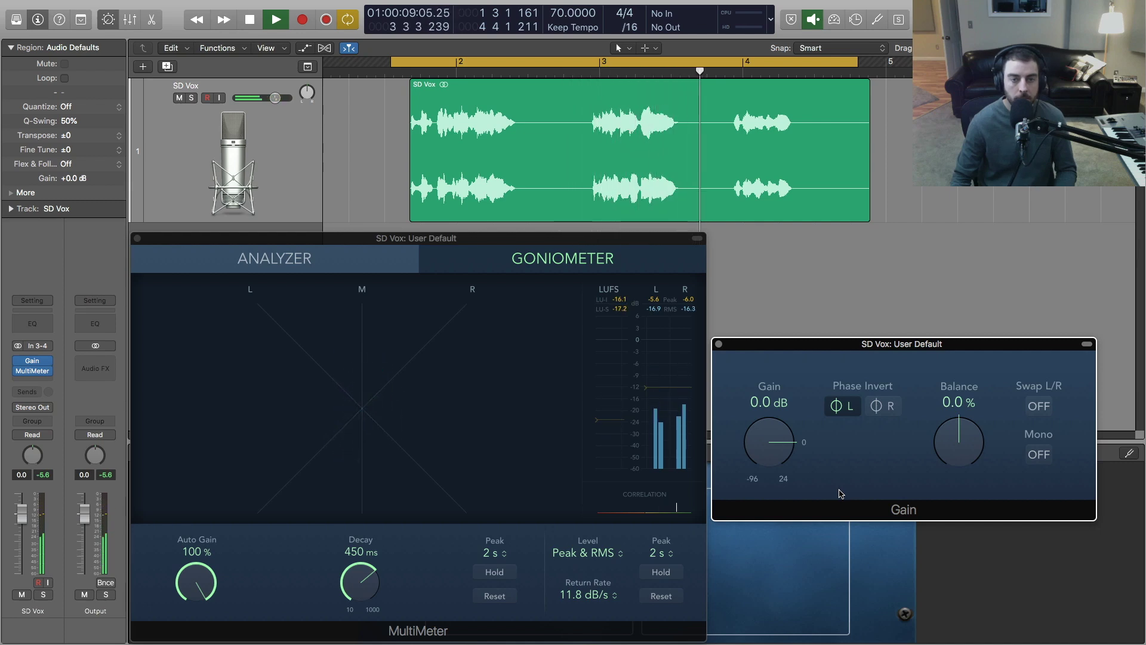
{"action": "key", "text": "space"}
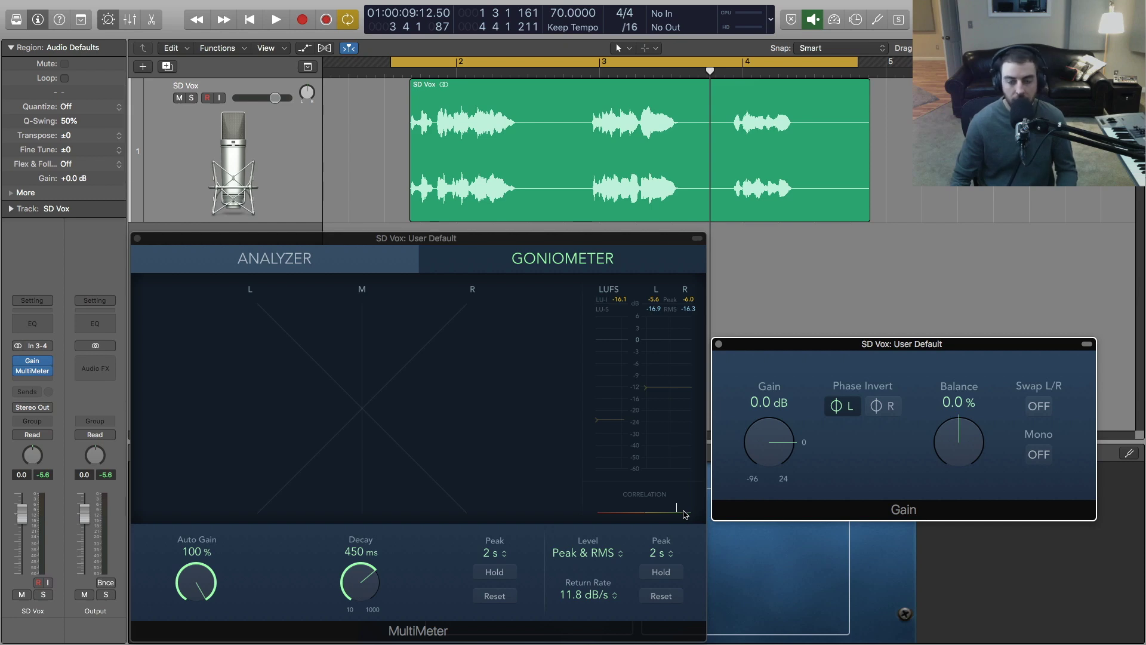
Turn on Mono with the L channel's phase inverted and play the vocal to check its mono compatibility
{"action": "left_click", "coordinate": [1040, 455]}
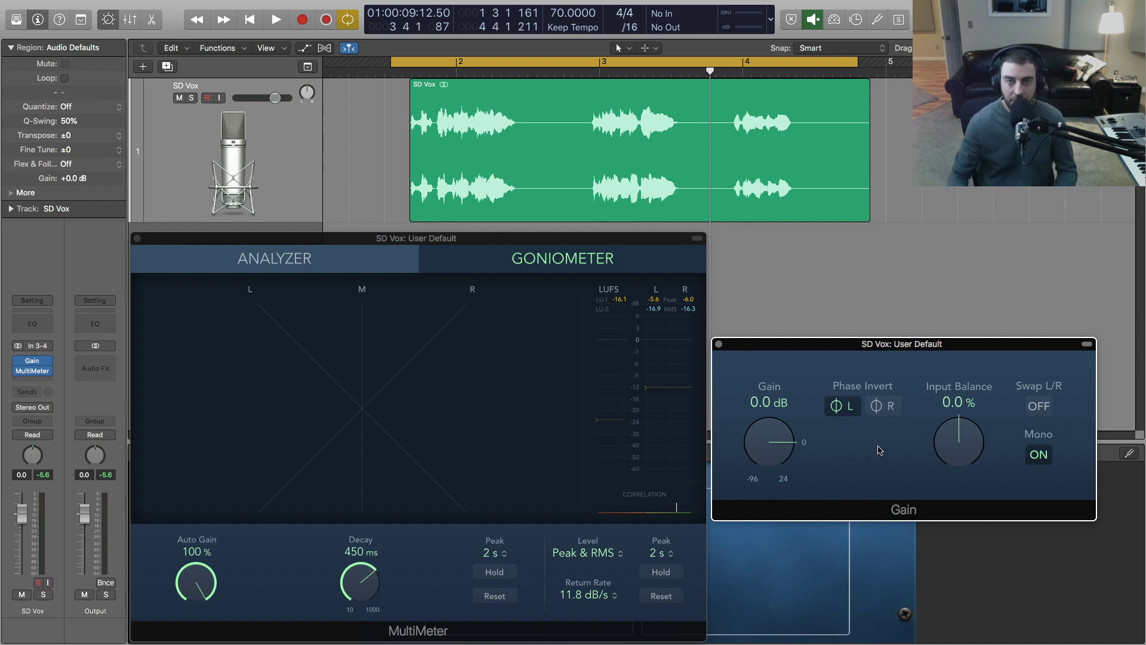
{"action": "key", "text": "space"}
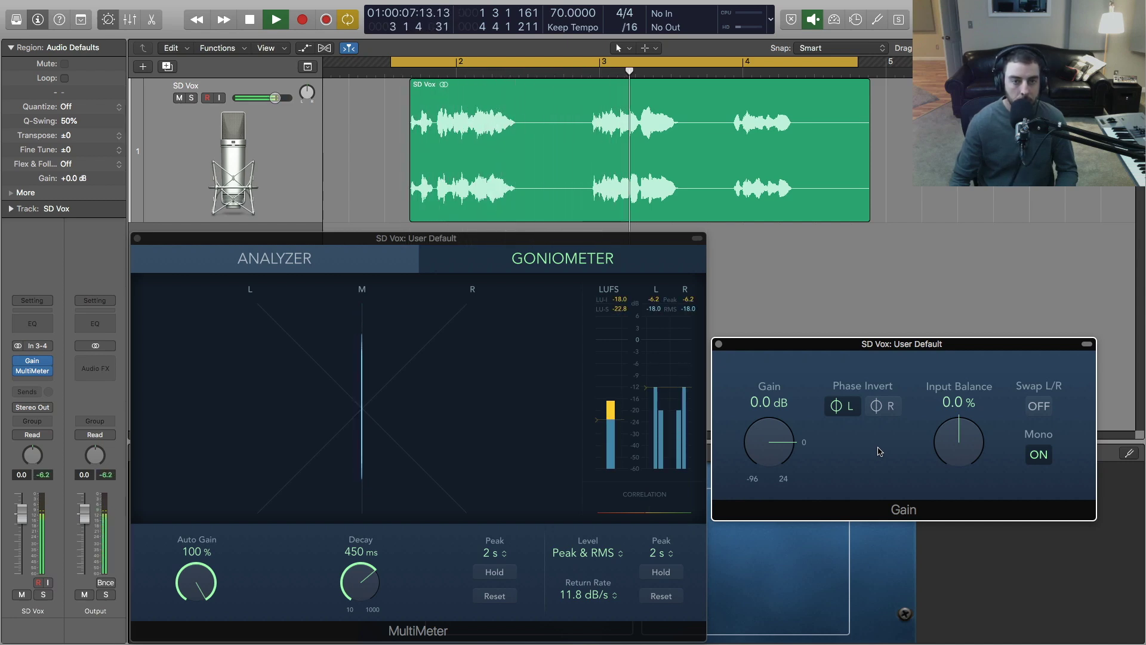
{"action": "key", "text": "space"}
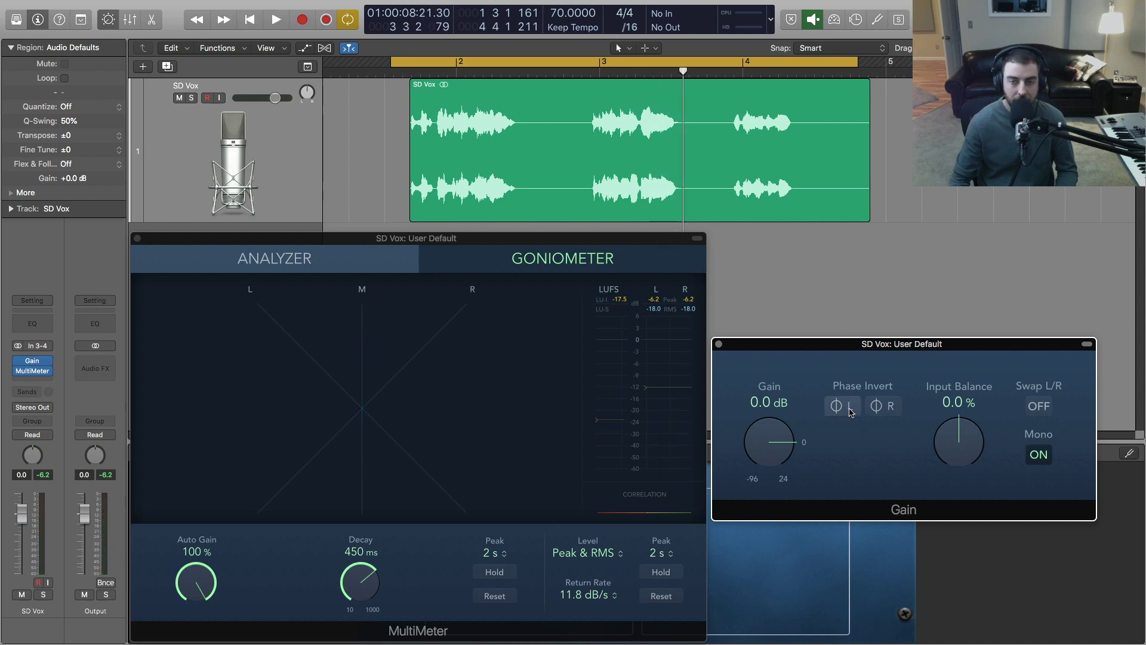
Compare the mono vocal with L phase inversion off and on, leaving the inversion enabled
{"action": "key", "text": "space"}
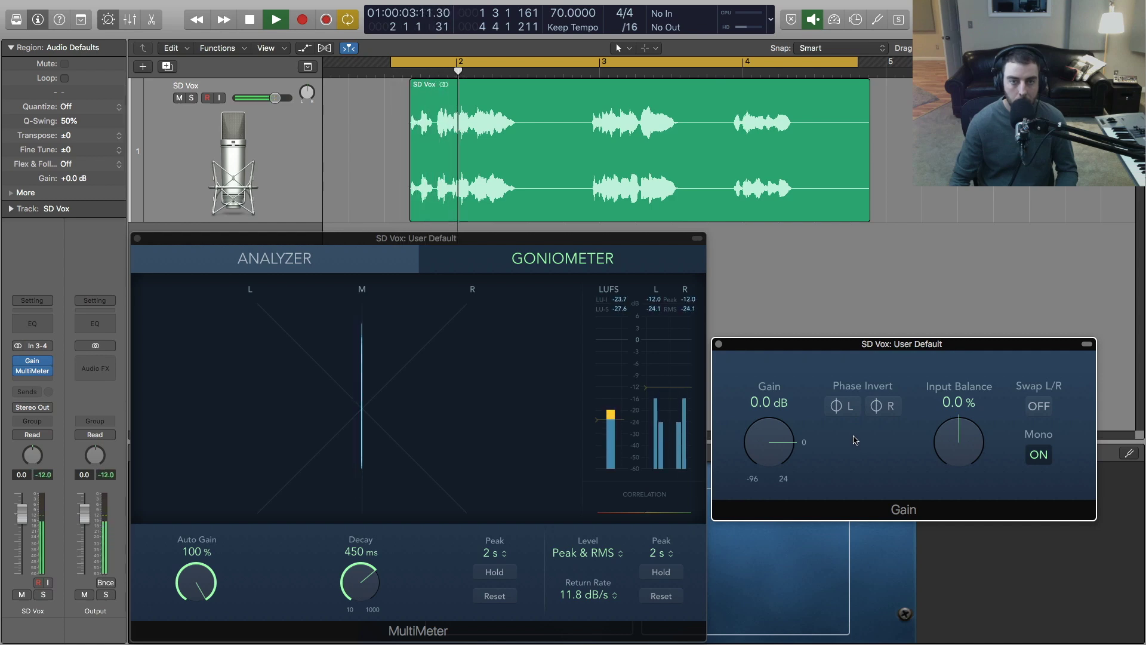
{"action": "key", "text": "space"}
{"action": "left_click", "coordinate": [844, 406]}
{"action": "key", "text": "space"}
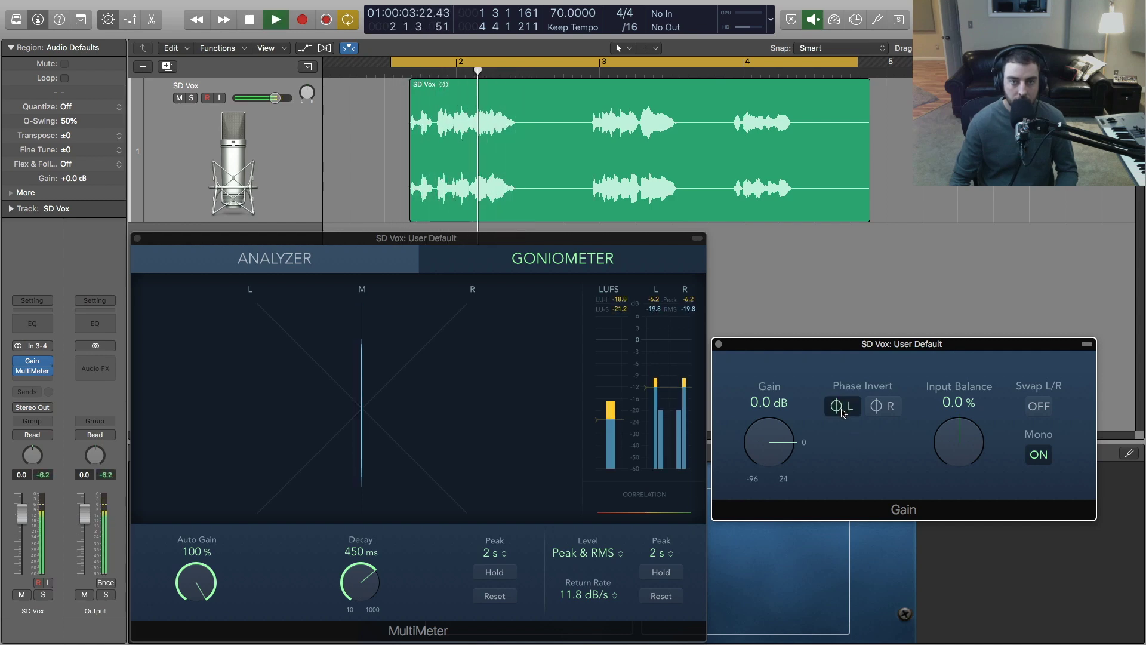
{"action": "key", "text": "space"}
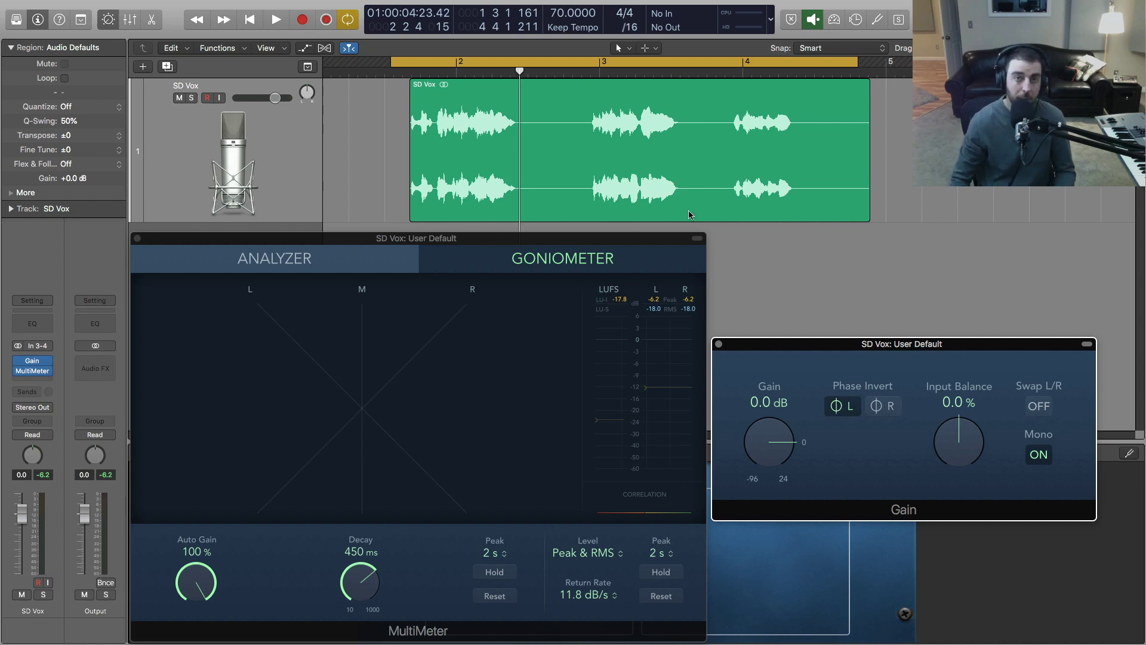
{"action": "left_click", "coordinate": [675, 153]}
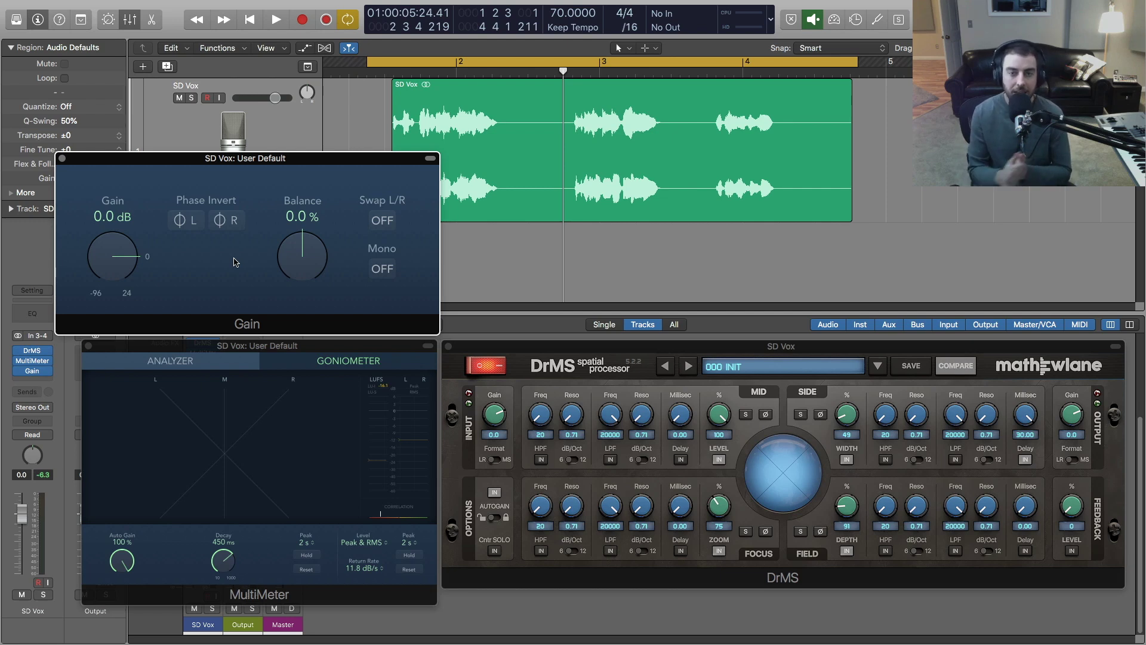
Reset the DrMS Side Width, Focus Zoom and Field Depth controls to 100%
{"action": "left_click", "coordinate": [543, 355]}
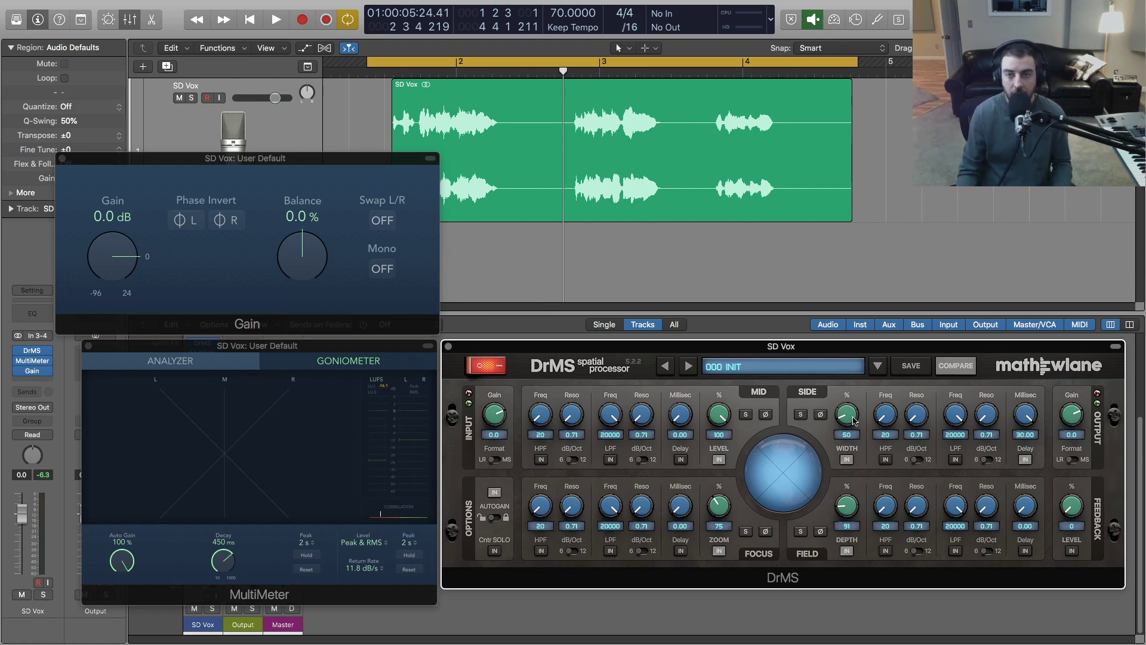
{"action": "left_click", "coordinate": [719, 513], "text": "alt"}
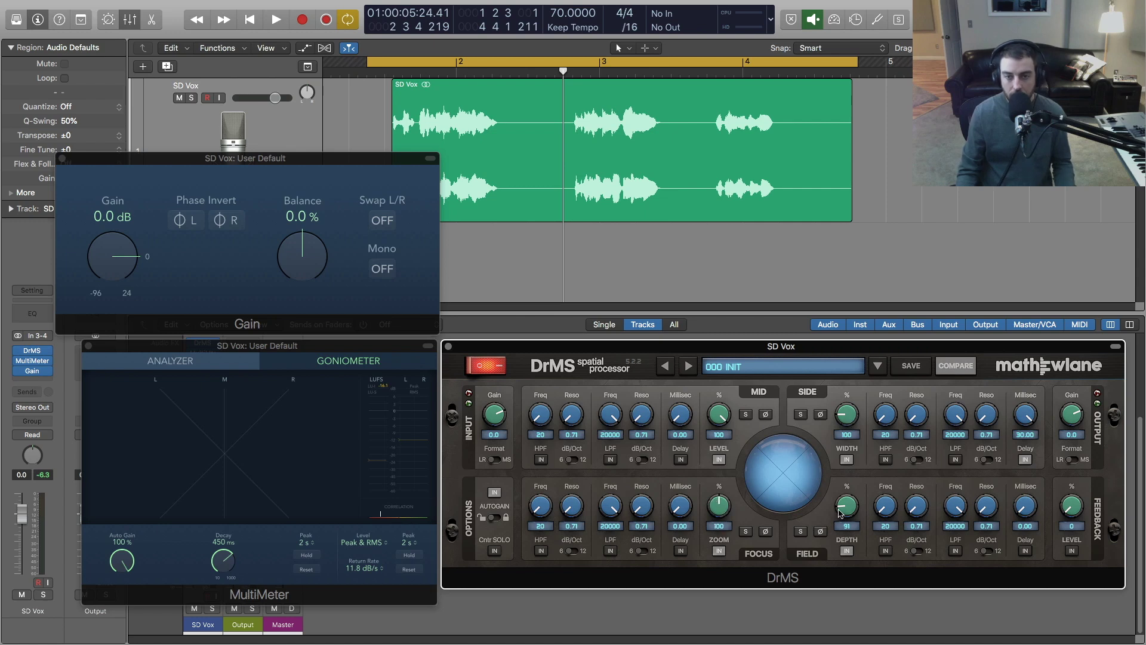
{"action": "left_click", "coordinate": [841, 499], "text": "alt"}
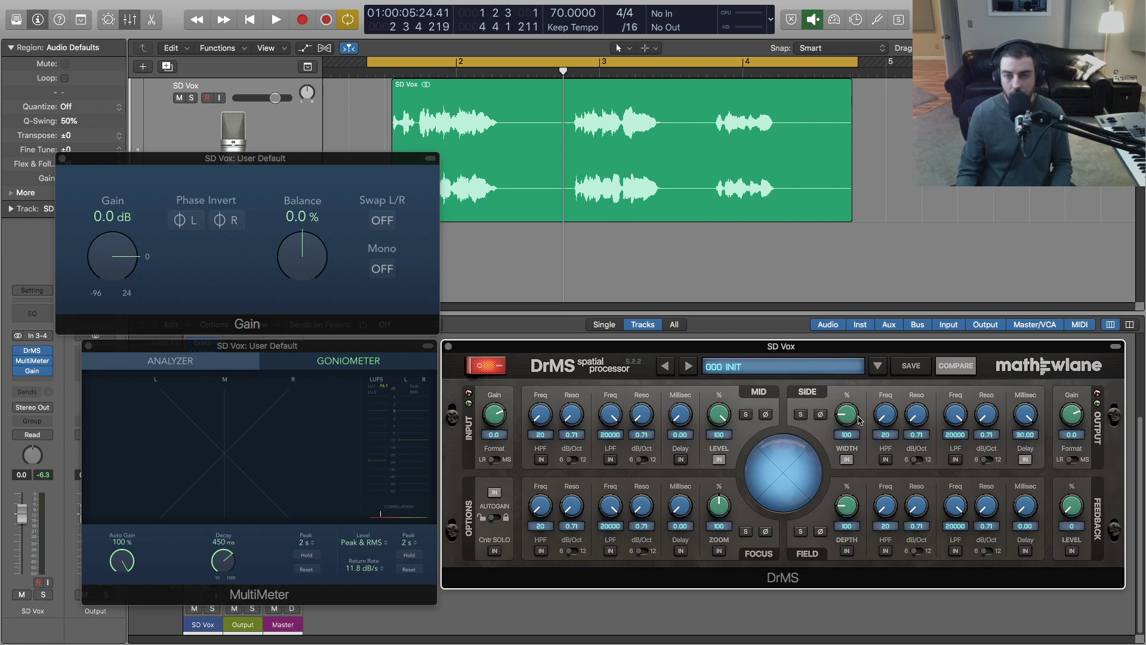
Start vocal playback and set the DrMS Side Width to 33% and the Side delay to 16.99 ms
{"action": "left_click_drag", "start_coordinate": [846, 419], "coordinate": [849, 421]}
{"action": "key", "text": "space"}
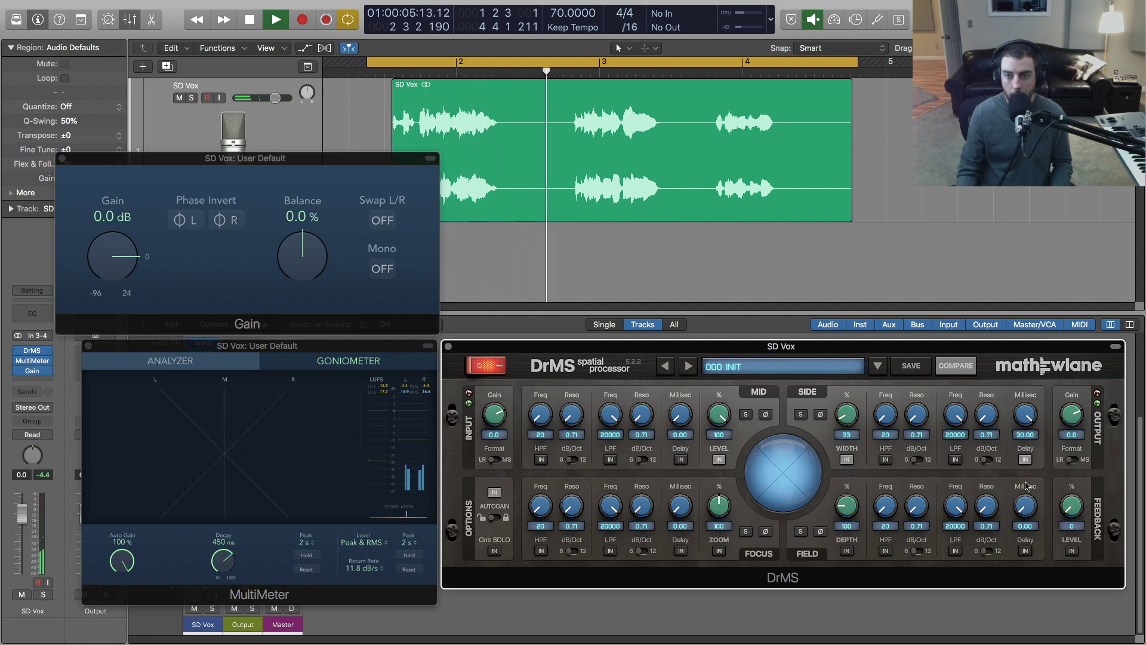
{"action": "mouse_move", "coordinate": [1025, 415]}
{"action": "left_mouse_down"}
{"action": "mouse_move", "coordinate": [1027, 425]}
{"action": "mouse_move", "coordinate": [1033, 401]}
{"action": "left_mouse_up"}
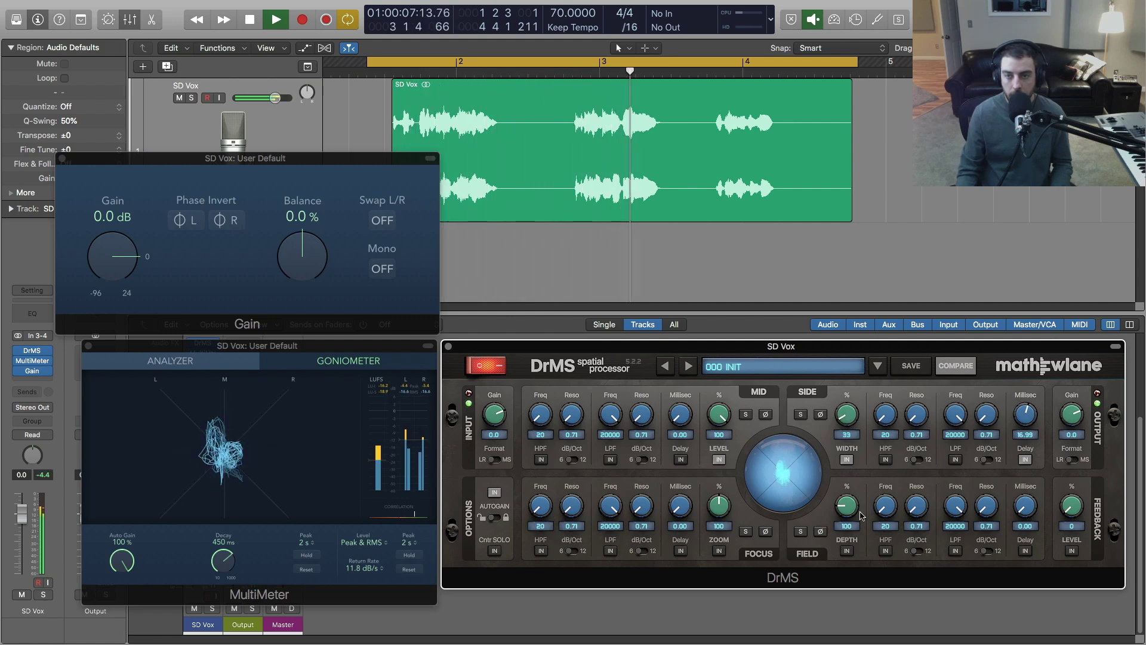
With the vocal looping, set DrMS Depth to 201%, Zoom to 79%, Width to 51% and the Side delay to 9.71 ms
{"action": "left_click_drag", "start_coordinate": [847, 508], "coordinate": [847, 508]}
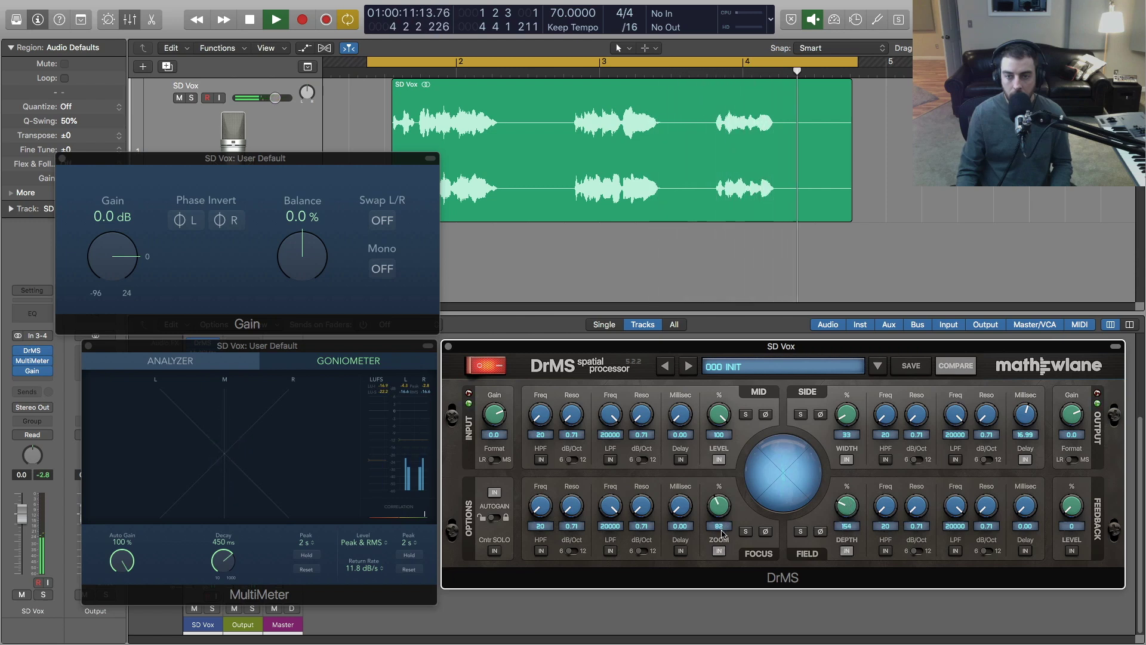
{"action": "left_click_drag", "start_coordinate": [719, 505], "coordinate": [719, 511]}
{"action": "left_click_drag", "start_coordinate": [847, 507], "coordinate": [846, 502]}
{"action": "left_click_drag", "start_coordinate": [847, 427], "coordinate": [847, 421]}
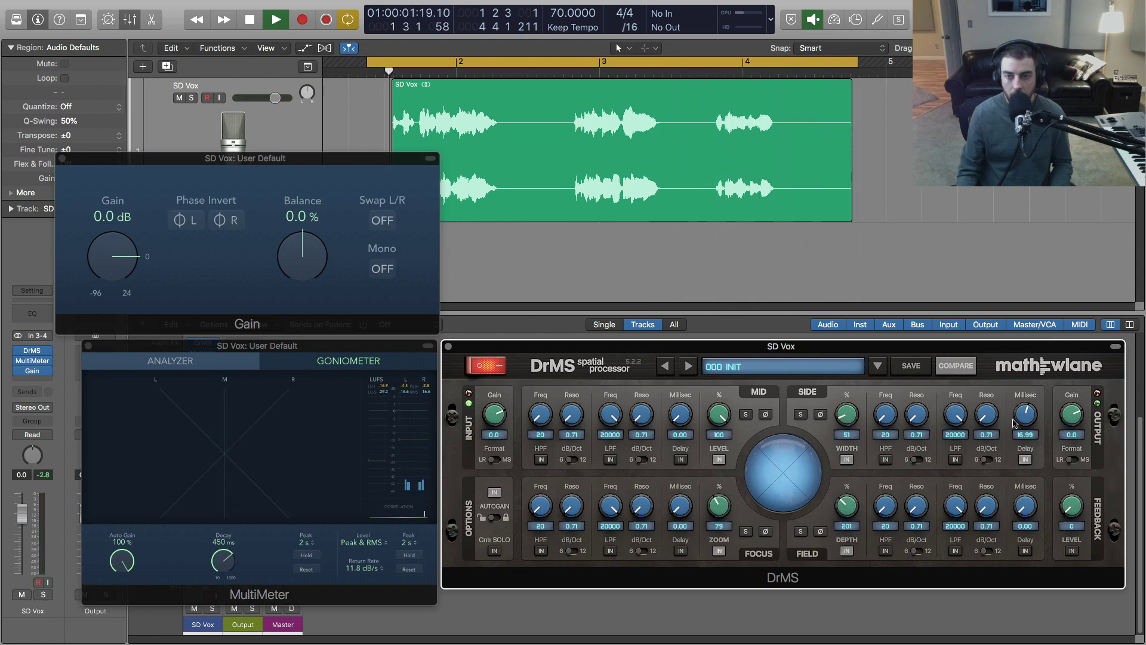
{"action": "left_click_drag", "start_coordinate": [1025, 418], "coordinate": [996, 437]}
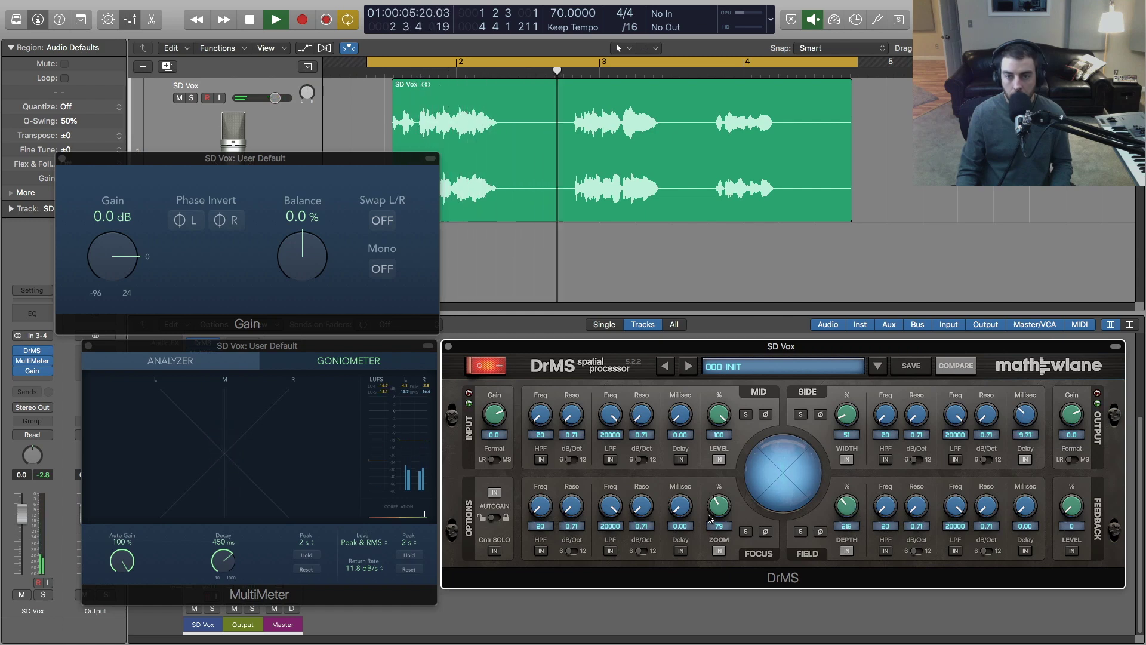
Refine the DrMS spread during playback to Width 37%, Depth 241%, Zoom 88% and Side delay 10.62 ms
{"action": "left_click_drag", "start_coordinate": [846, 508], "coordinate": [839, 515]}
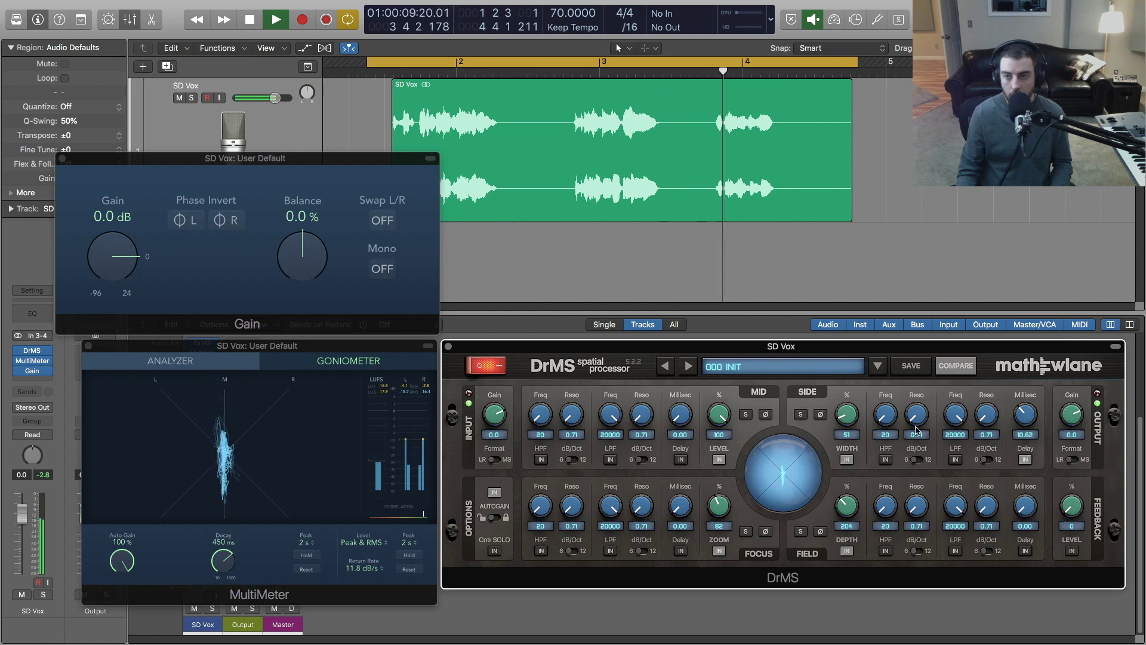
{"action": "mouse_move", "coordinate": [847, 425]}
{"action": "left_mouse_down"}
{"action": "mouse_move", "coordinate": [850, 414]}
{"action": "mouse_move", "coordinate": [849, 428]}
{"action": "left_mouse_up"}
{"action": "left_click_drag", "start_coordinate": [841, 507], "coordinate": [840, 500]}
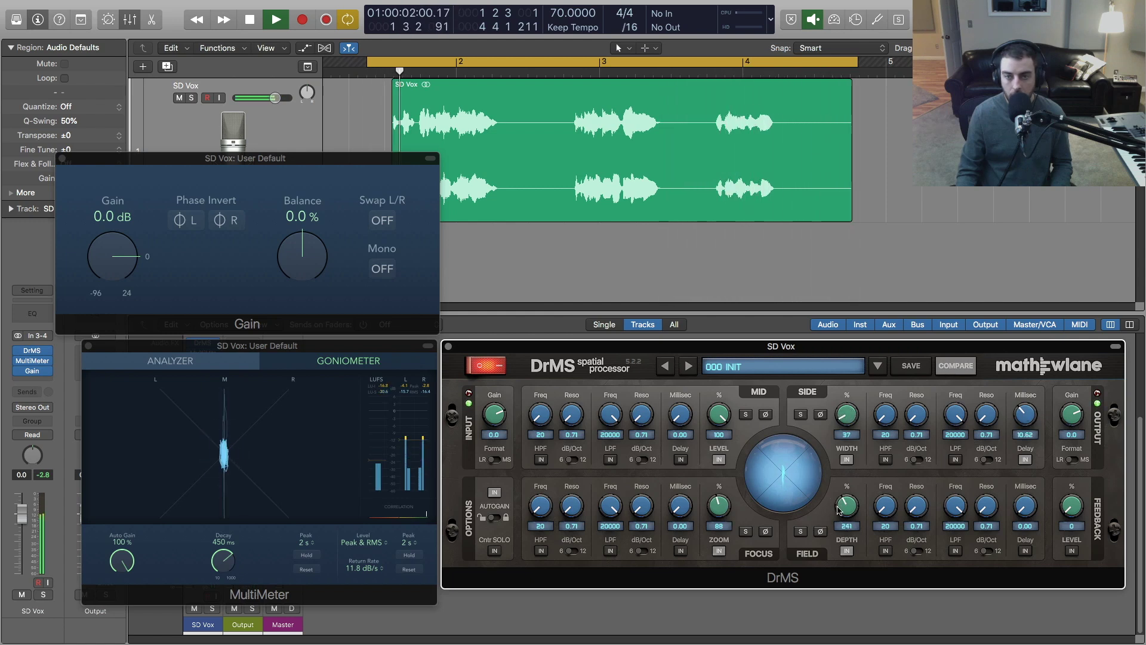
Set the DrMS Side Width to 46% and Field Depth to 249% while the vocal loops, and stop playback
{"action": "left_click_drag", "start_coordinate": [855, 437], "coordinate": [850, 427]}
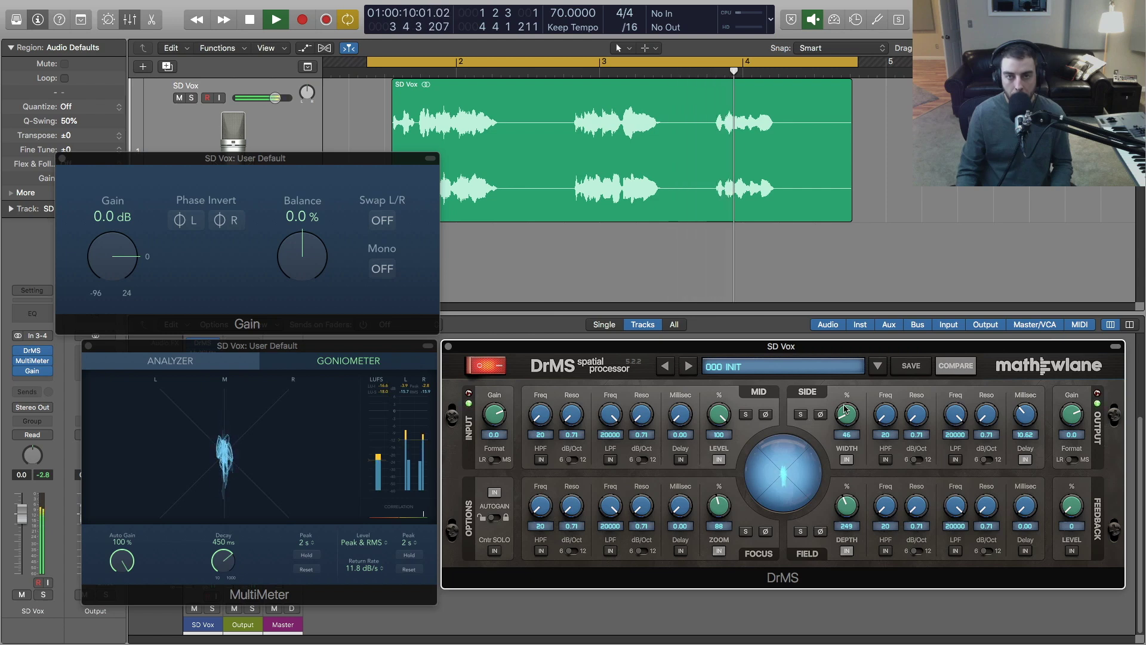
{"action": "key", "text": "space"}
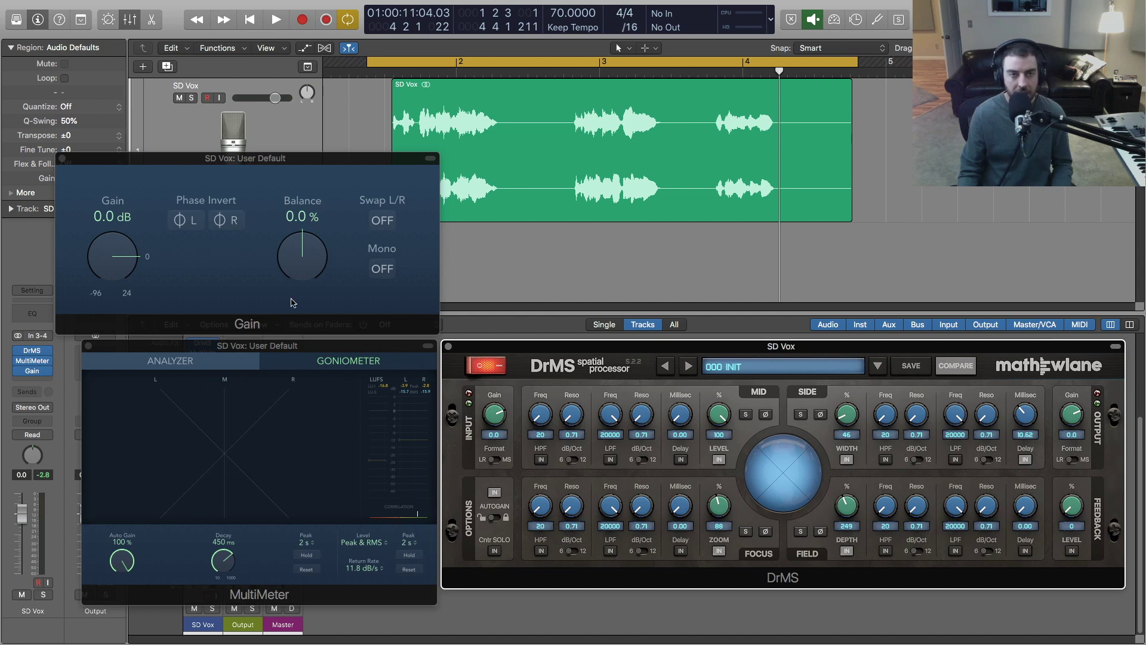
Audition the DrMS-processed vocal in mono through the Gain plug-in, and switch mono off
{"action": "left_click", "coordinate": [374, 272]}
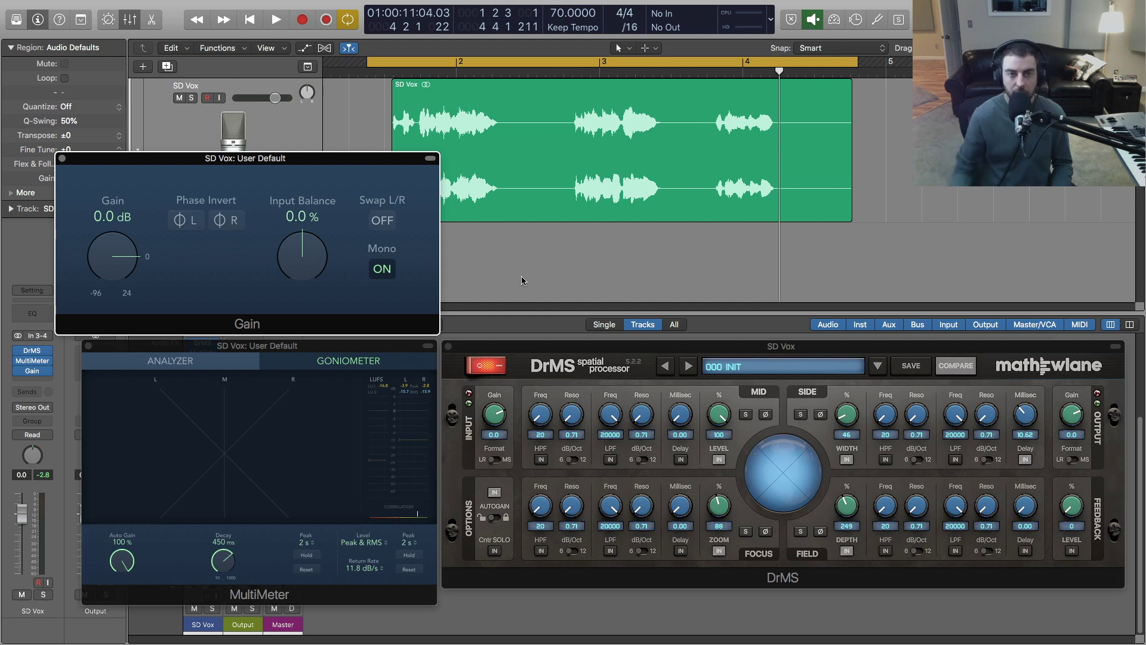
{"action": "key", "text": "space"}
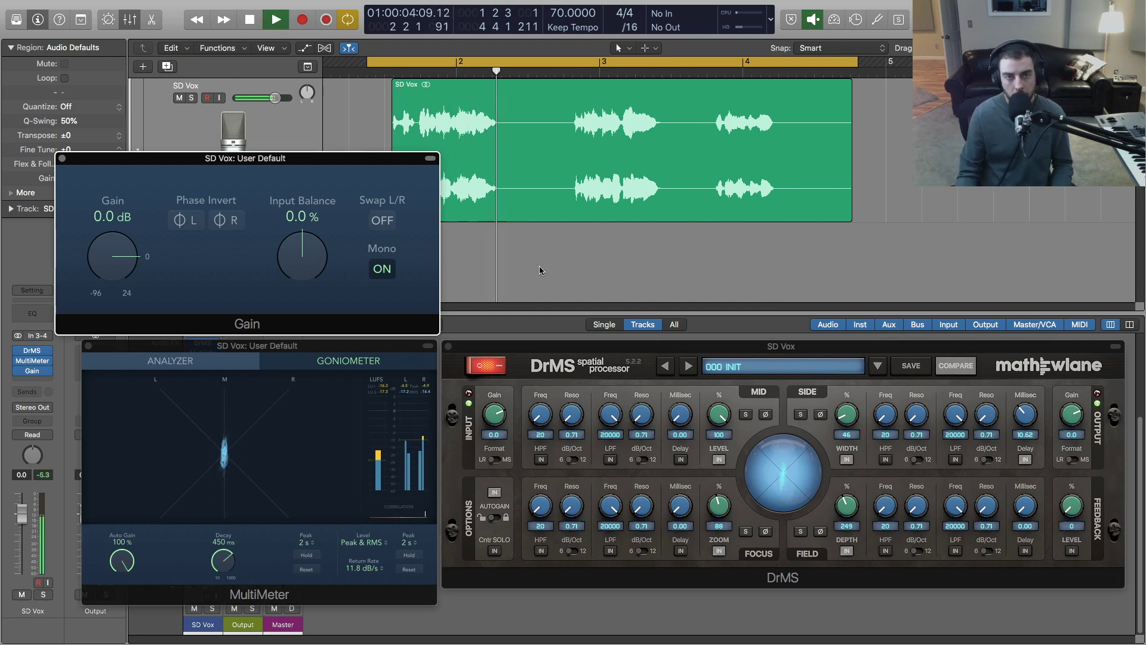
{"action": "key", "text": "space"}
{"action": "left_click", "coordinate": [382, 269]}
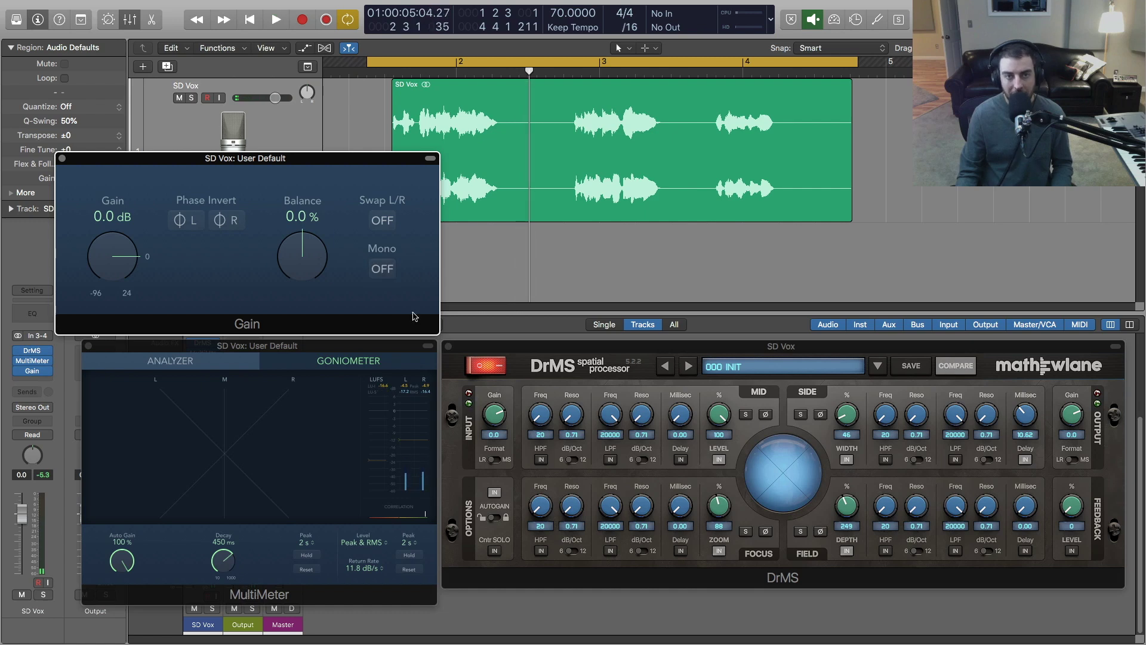
Bypass DrMS, switch Gain back to mono and audition the unprocessed vocal for comparison
{"action": "left_click", "coordinate": [488, 368]}
{"action": "left_click", "coordinate": [382, 269]}
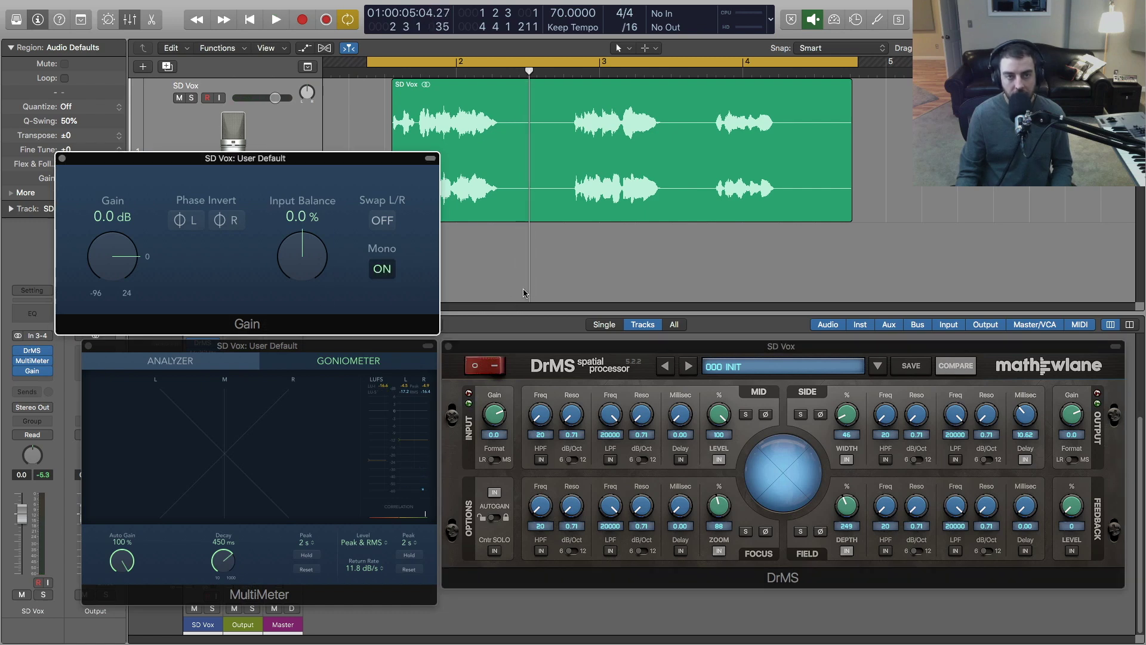
{"action": "key", "text": "space"}
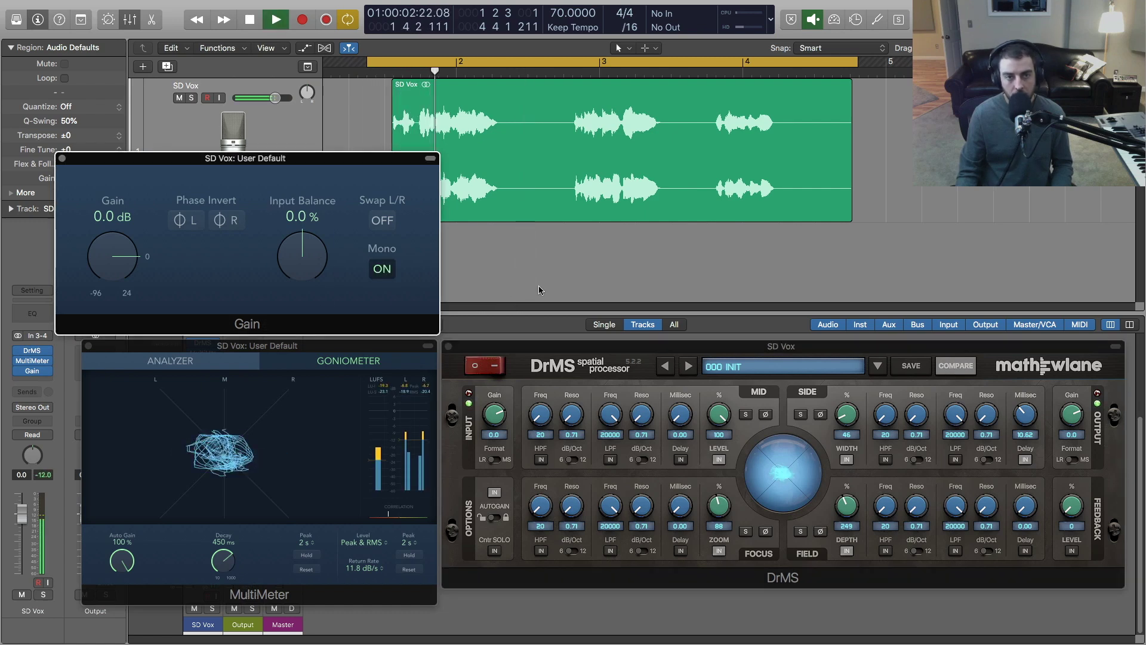
{"action": "key", "text": "space"}
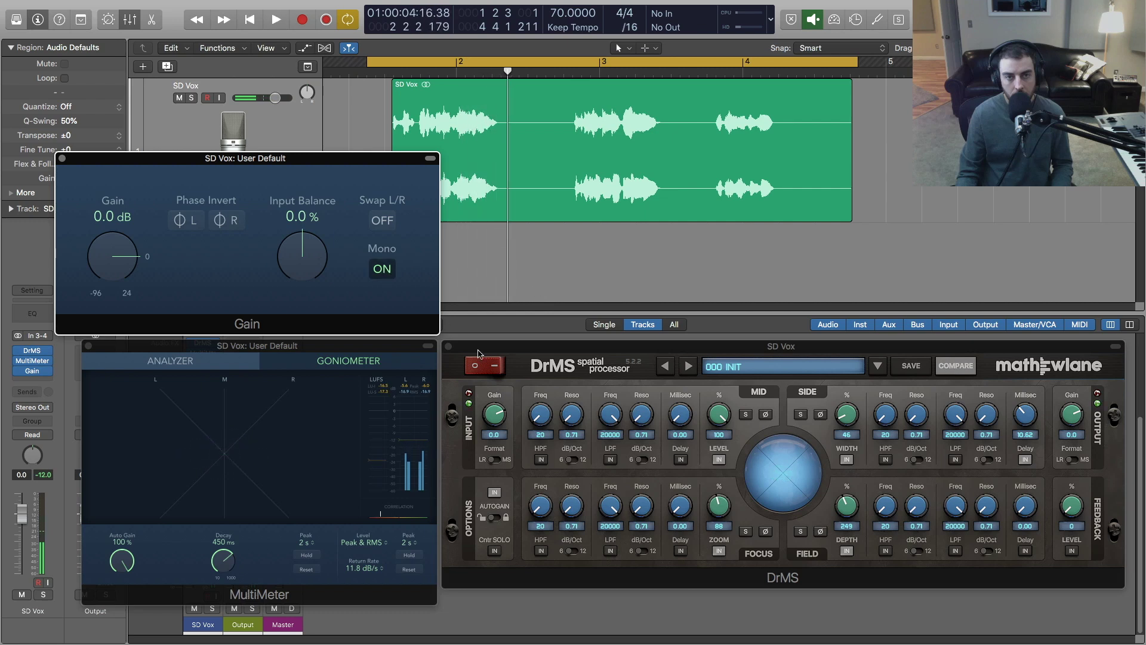
Re-enable DrMS and replay the processed vocal in mono
{"action": "left_click", "coordinate": [485, 363]}
{"action": "key", "text": "space"}
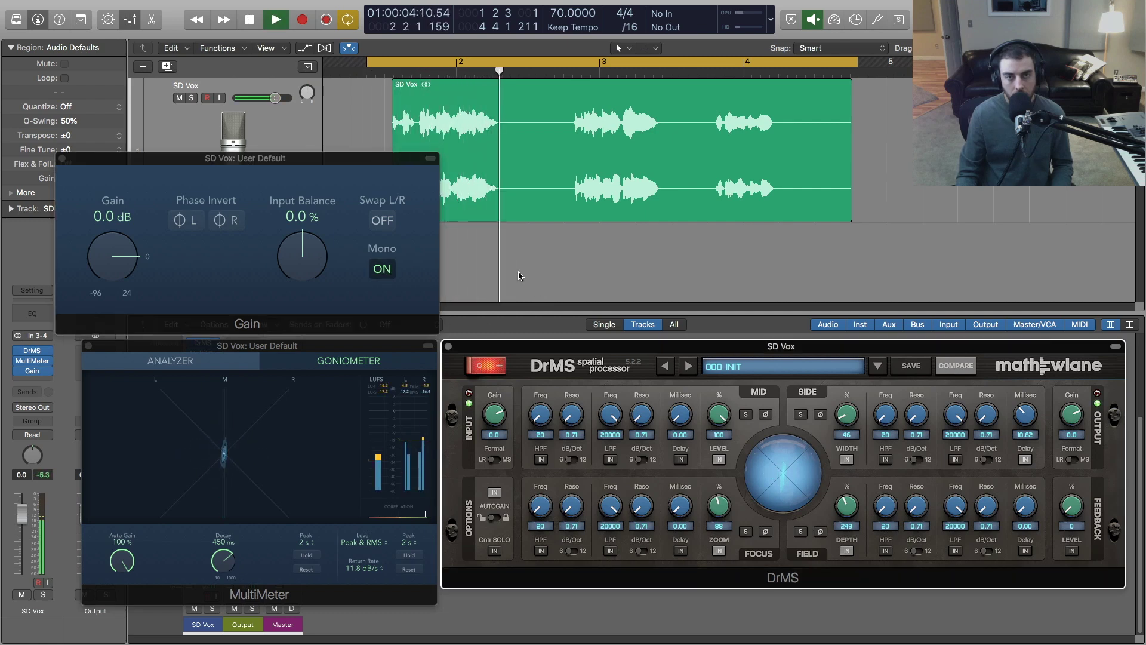
{"action": "key", "text": "space"}
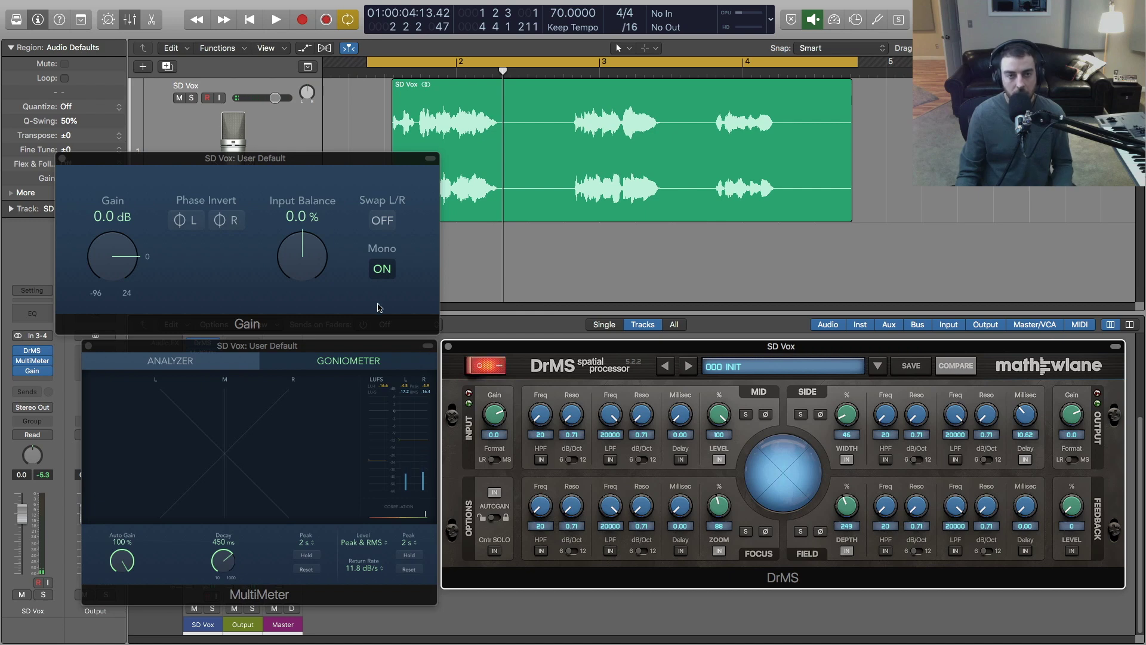
With DrMS bypassed, audition the vocal in mono with the left channel's phase inverted, and switch mono off
{"action": "left_click", "coordinate": [382, 268]}
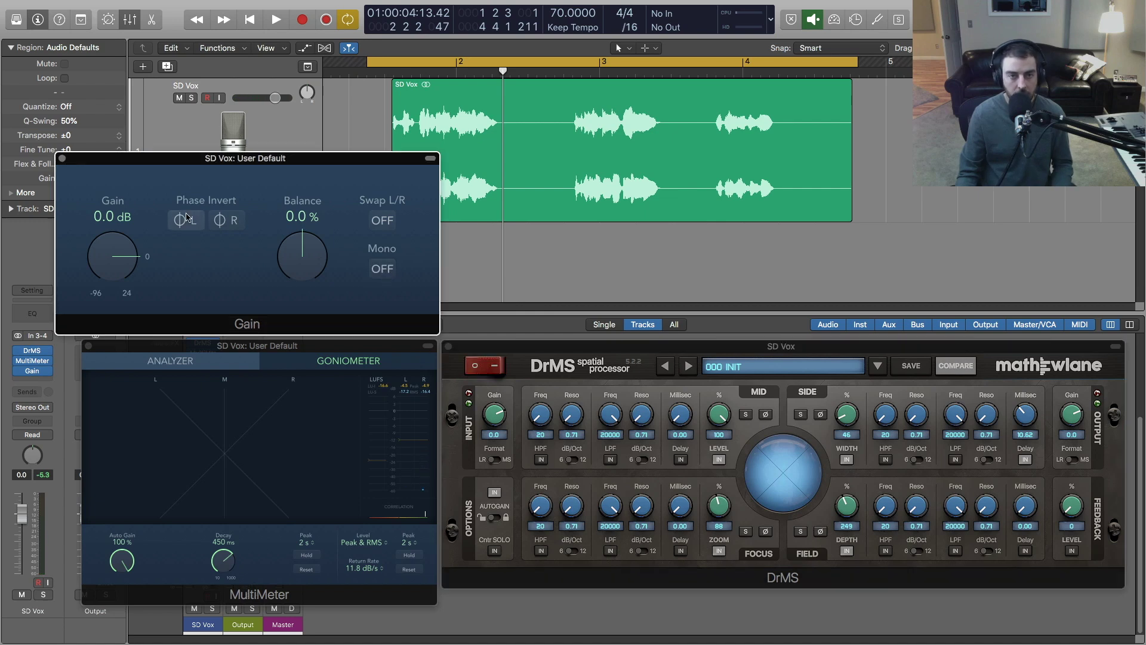
{"action": "left_click", "coordinate": [382, 268]}
{"action": "key", "text": "space"}
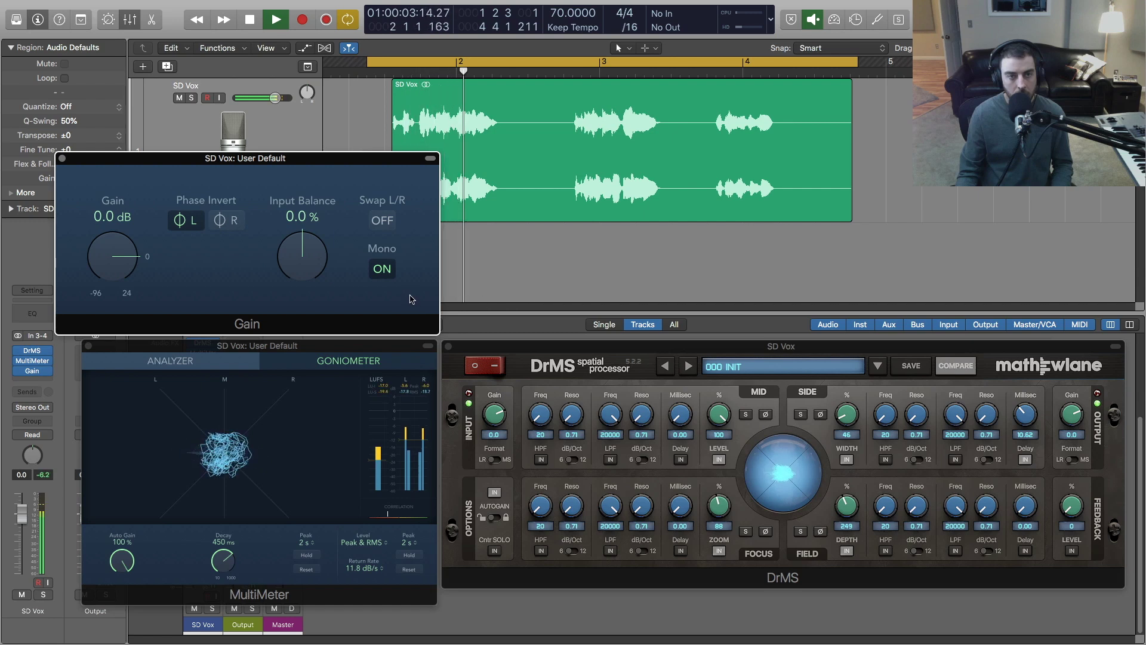
{"action": "key", "text": "space"}
{"action": "left_click", "coordinate": [384, 269]}
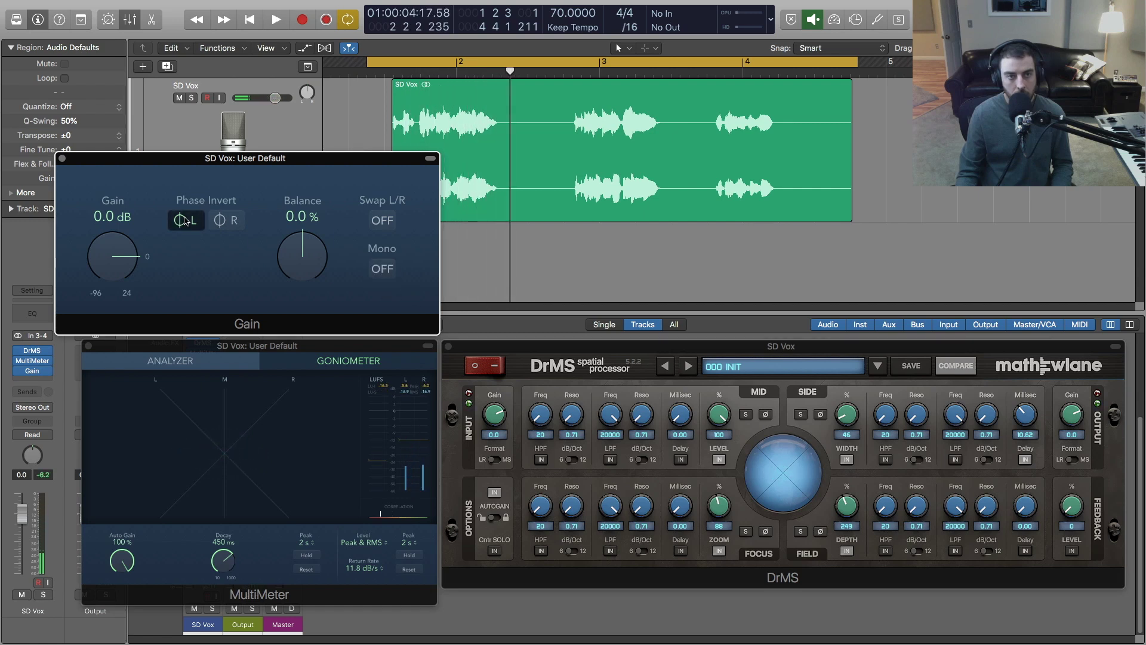
Turn off the left phase invert, re-enable DrMS and audition the vocal in mono once more
{"action": "left_click", "coordinate": [383, 270]}
{"action": "key", "text": "space"}
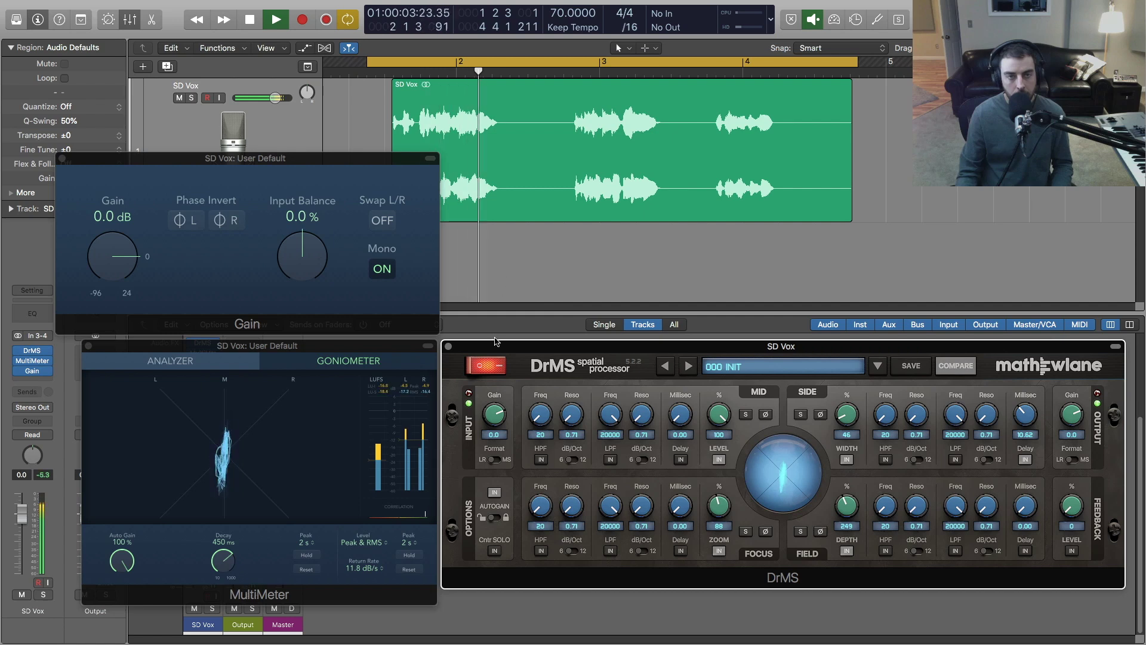
{"action": "key", "text": "space"}
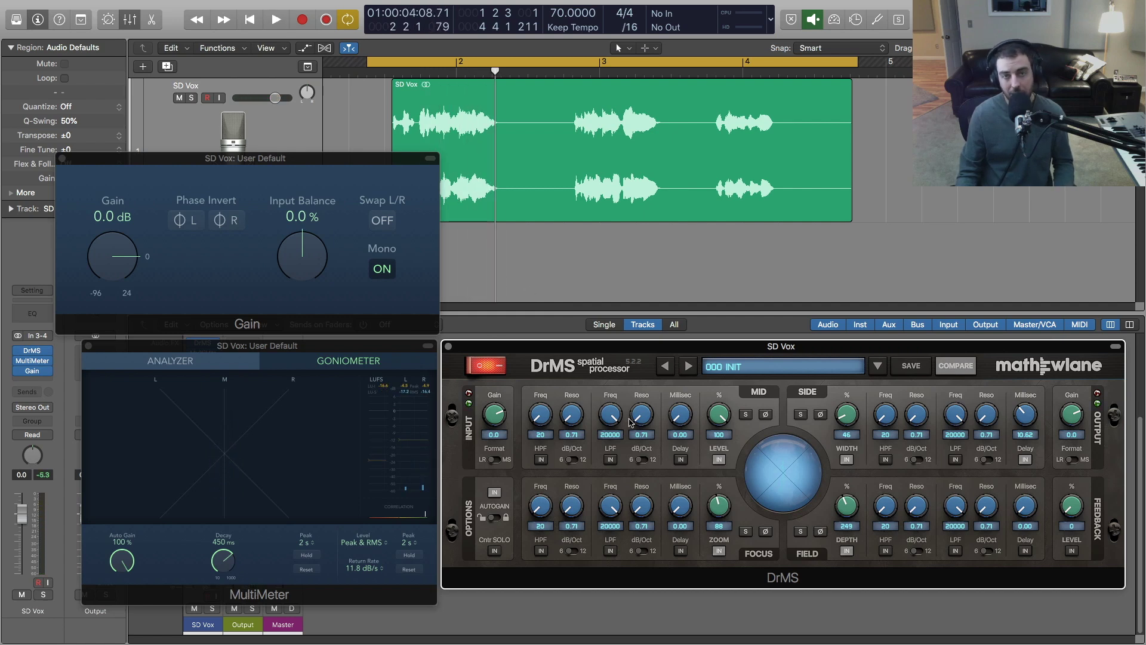
{"action": "left_click", "coordinate": [384, 269]}
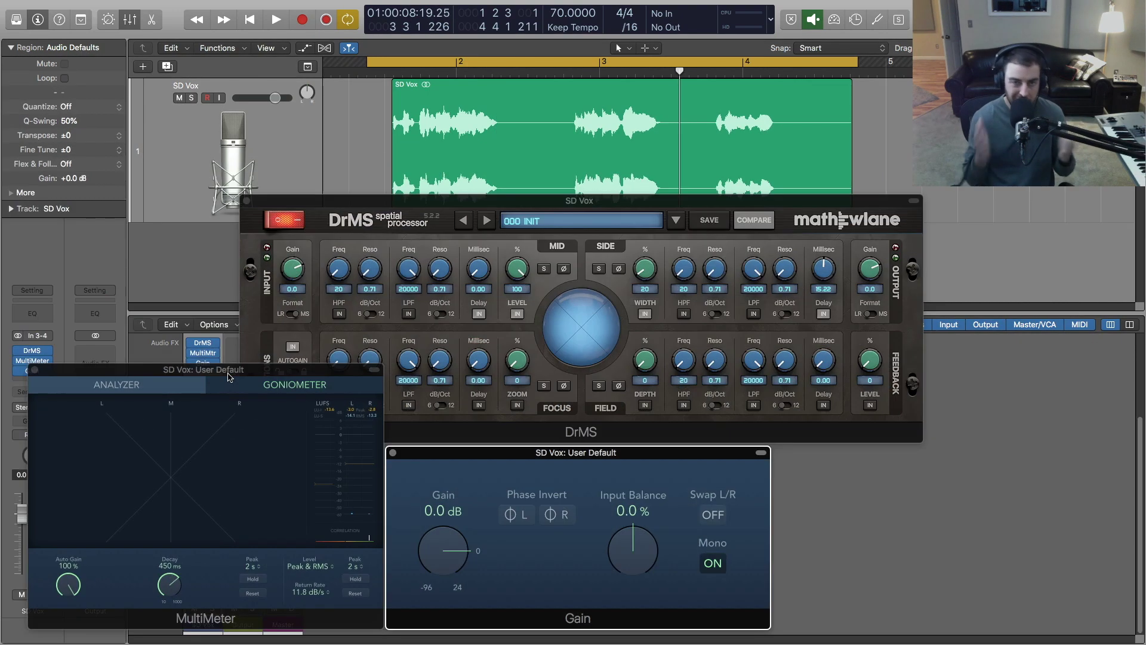
Close the Gain plug-in window and arrange the DrMS window above a centred MultiMeter goniometer
{"action": "left_click", "coordinate": [393, 453]}
{"action": "left_click_drag", "start_coordinate": [251, 369], "coordinate": [644, 384]}
{"action": "left_click_drag", "start_coordinate": [550, 196], "coordinate": [548, 121]}
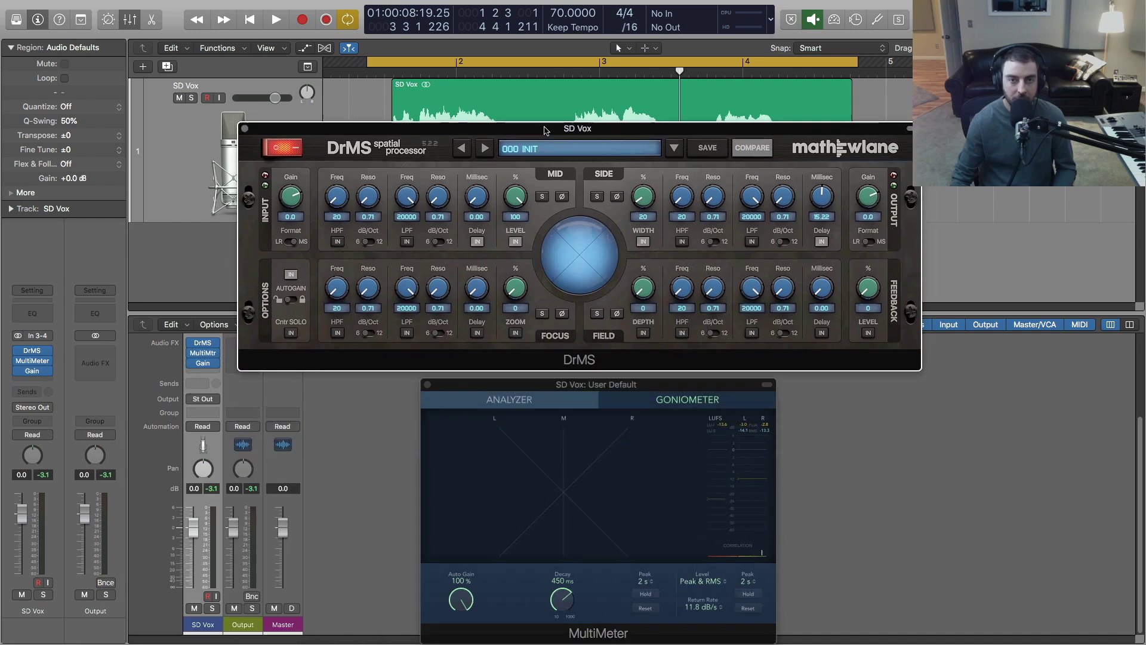
{"action": "left_click", "coordinate": [564, 386]}
{"action": "left_click_drag", "start_coordinate": [563, 386], "coordinate": [544, 376]}
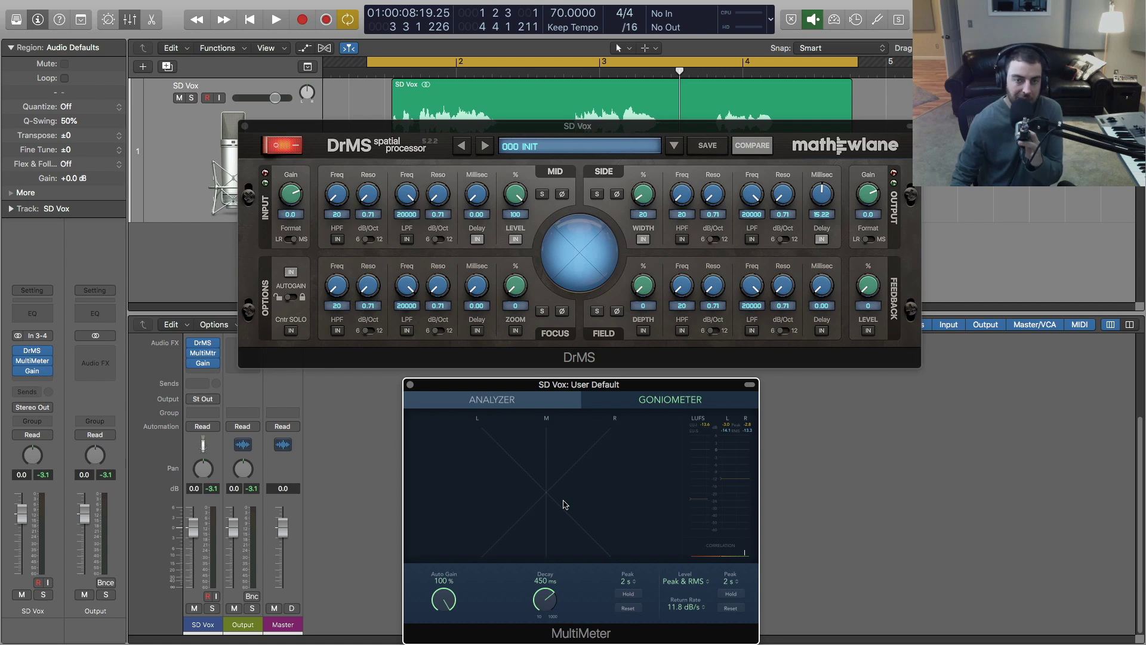
{"action": "left_click_drag", "start_coordinate": [577, 390], "coordinate": [574, 385]}
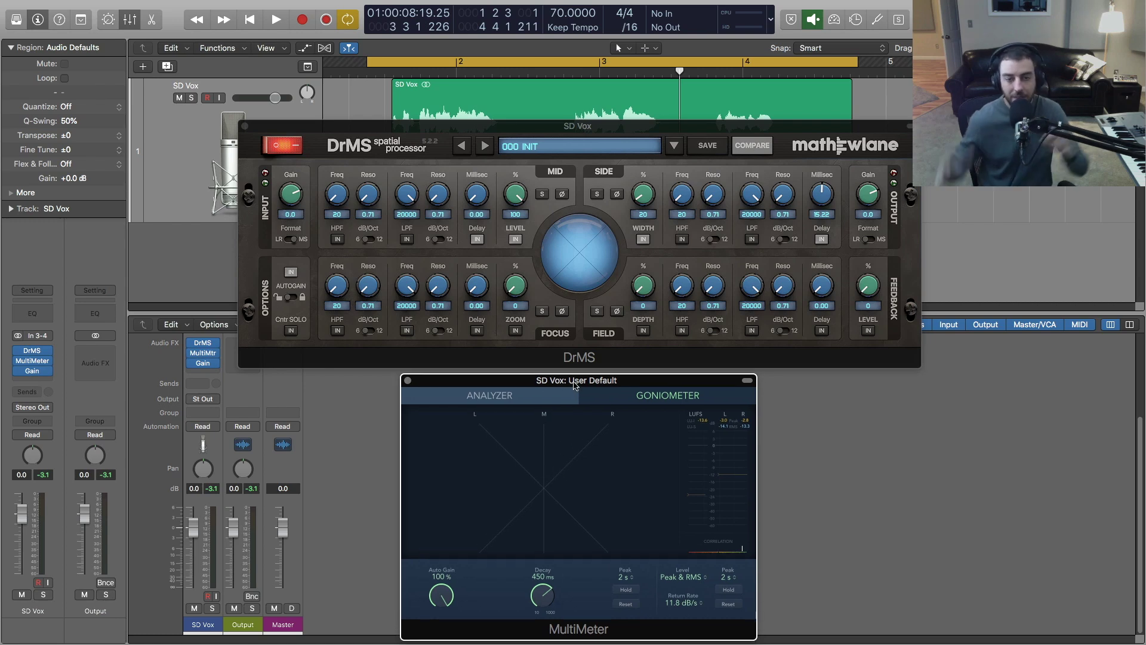